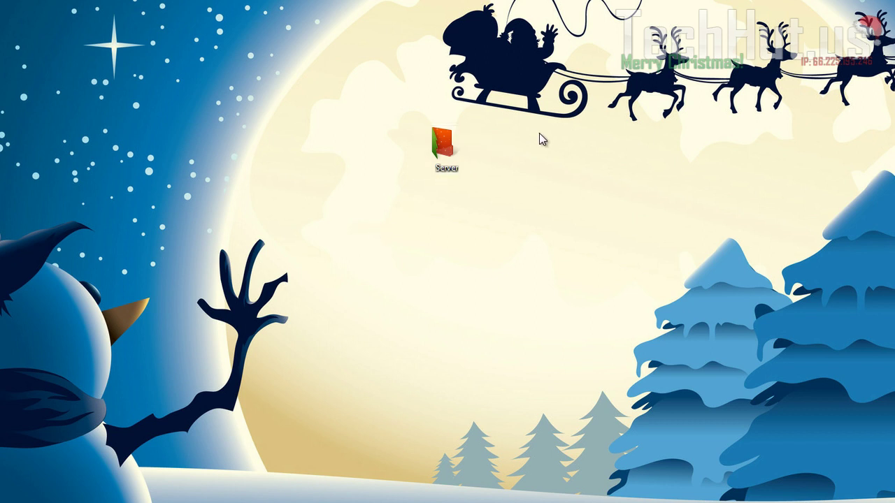
Open the Server folder from the desktop and move its window aside to make room for the archives
left_click_drag(492, 122, 482, 180)
double_click(455, 166)
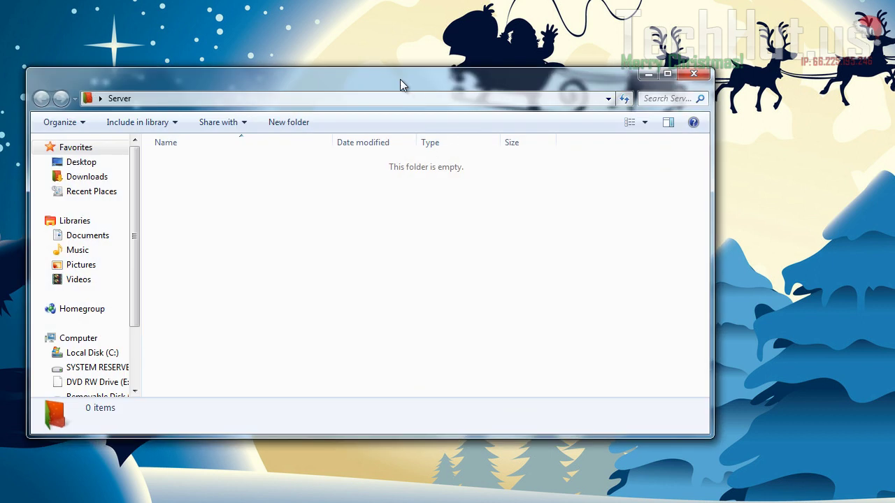
left_click_drag(400, 84, 705, 84)
left_click(7, 204)
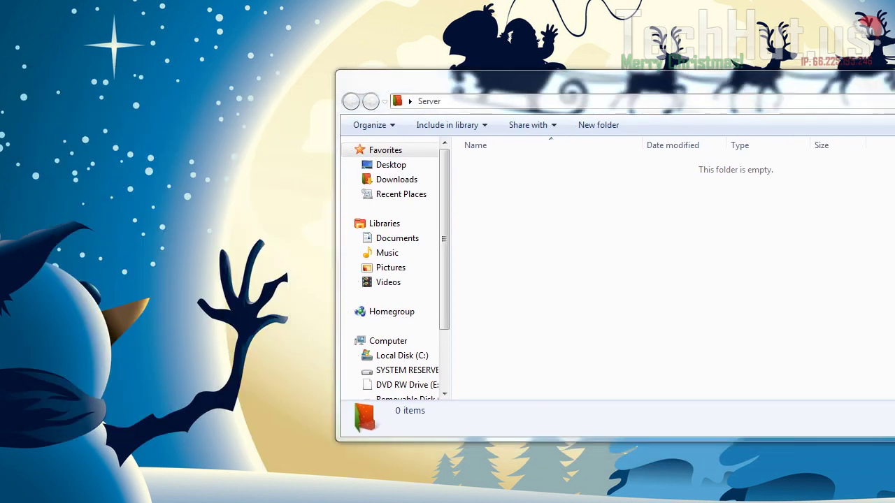
Extract all folders and files from McMyAdmin-Latest (1).zip into the Server folder and close the archive
left_click_drag(230, 178, 177, 248)
double_click(128, 218)
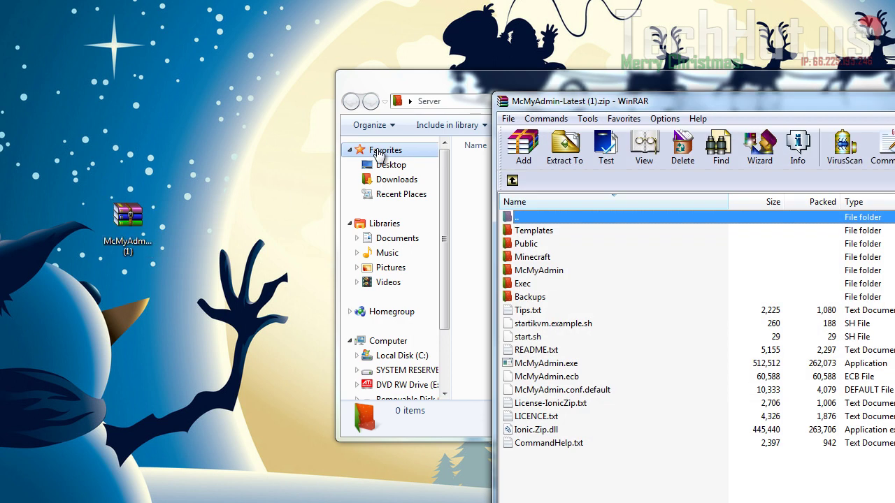
left_click_drag(696, 100, 802, 24)
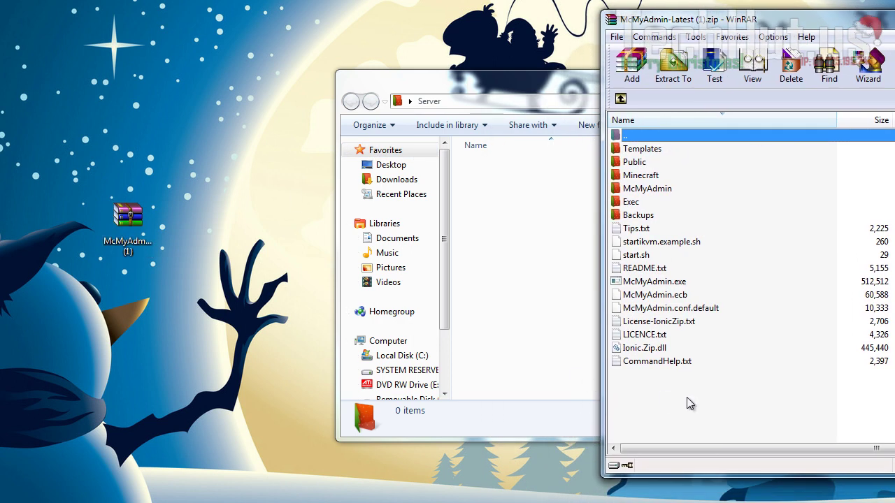
left_click_drag(695, 388, 650, 155)
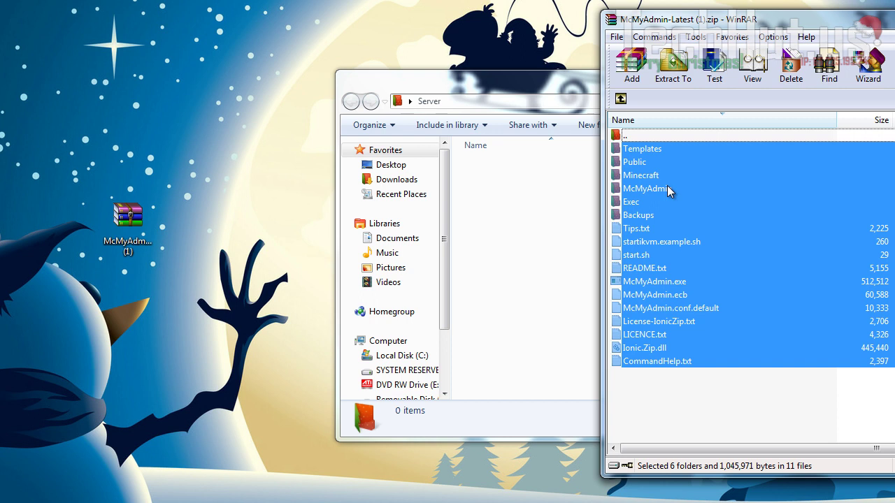
left_click_drag(669, 194, 538, 228)
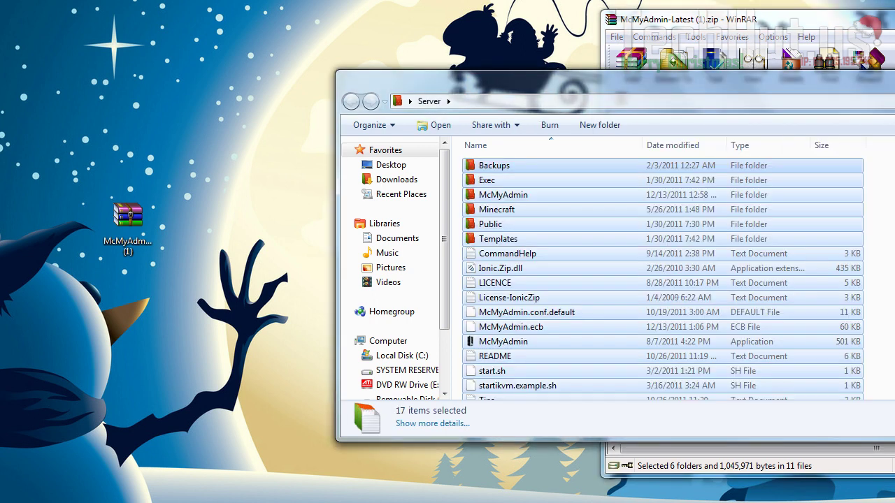
left_click_drag(699, 20, 317, 47)
left_click(758, 48)
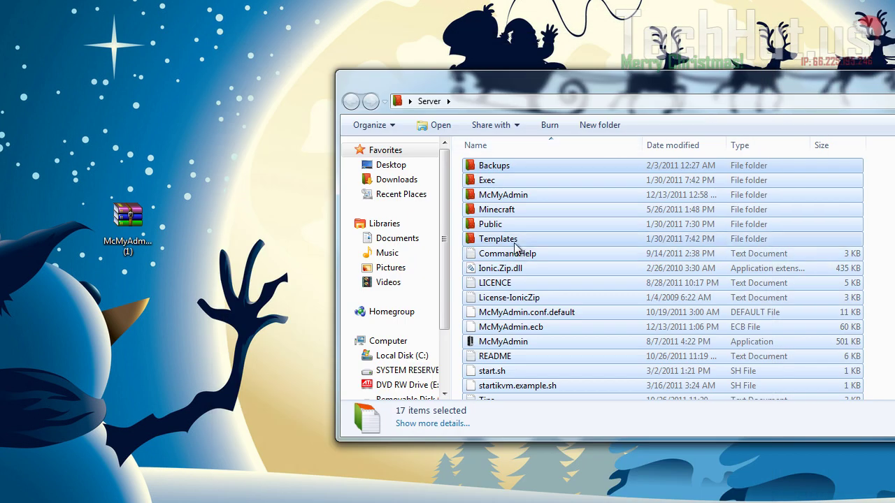
Open the plugins folder inside the Server folder's Minecraft subfolder
left_click(497, 253)
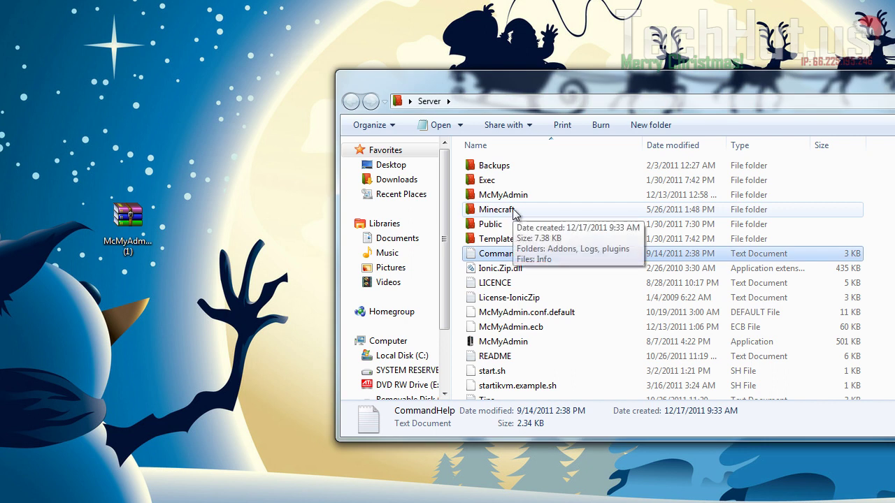
double_click(498, 210)
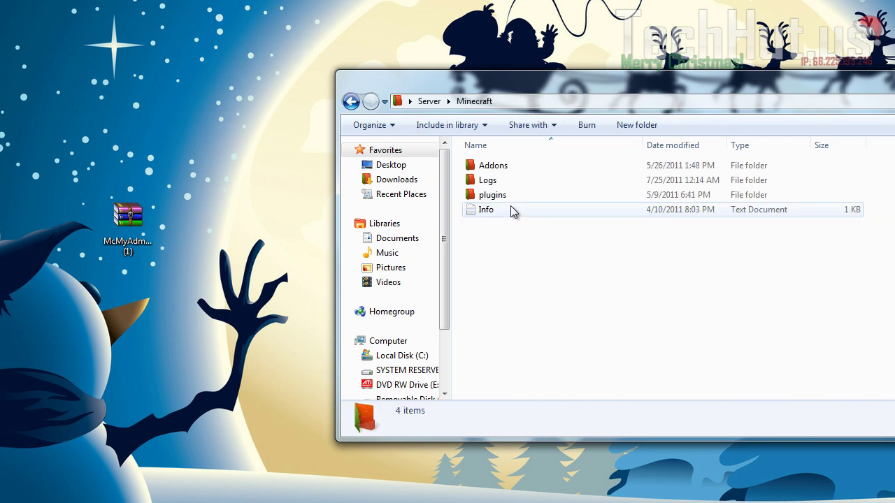
double_click(507, 196)
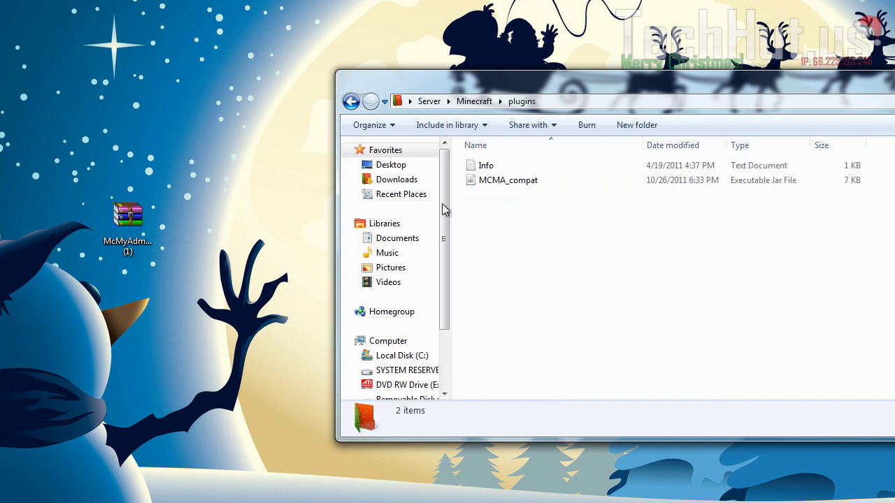
Bring both Essentials archives beside the folder window and extract the four jar files from Essentials-2.7.1.zip into the plugins folder
left_click(1, 290)
left_click_drag(2, 290, 139, 334)
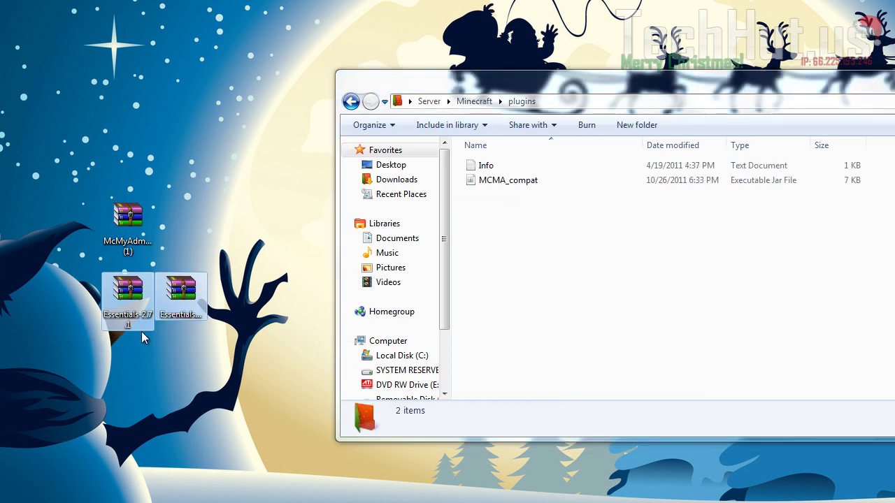
left_click(128, 311)
double_click(127, 311)
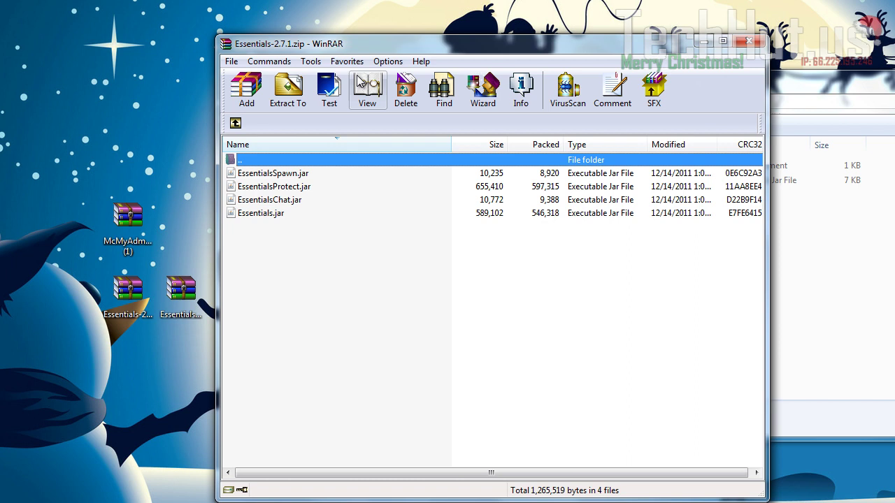
left_click_drag(385, 48, 664, 49)
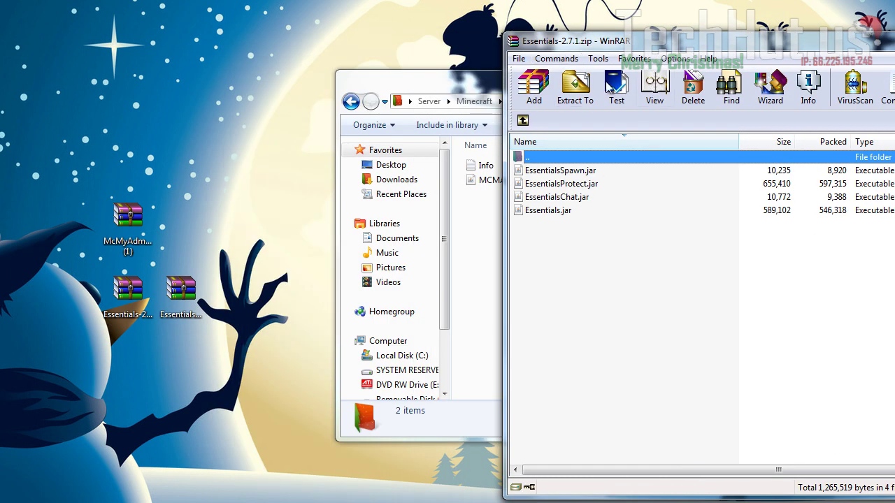
left_click_drag(546, 243, 551, 172)
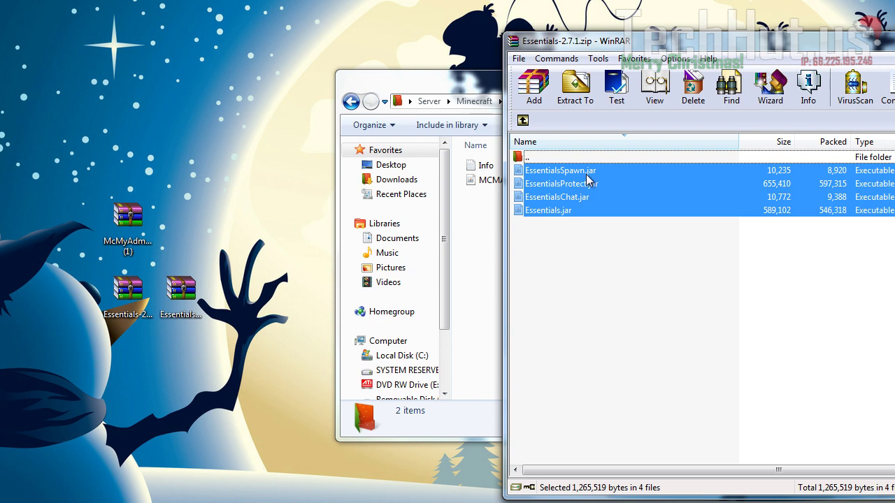
left_click_drag(600, 195, 480, 262)
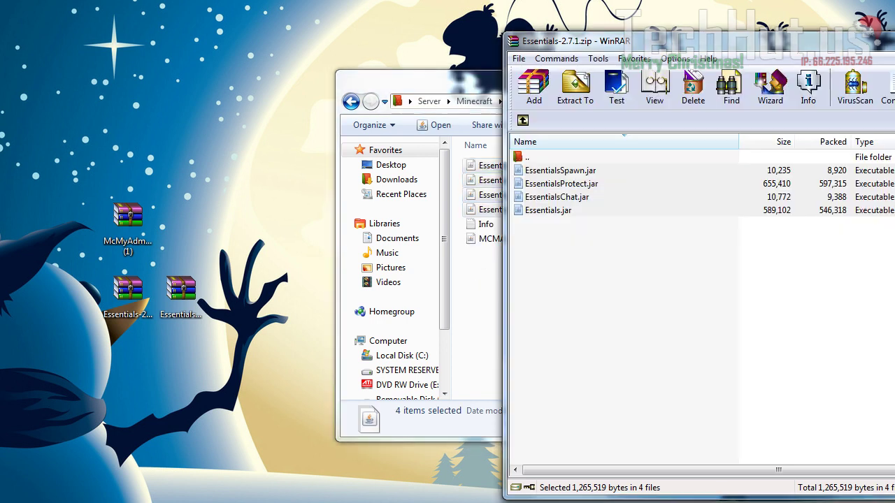
key("alt+F4")
Extract EssentialsGroupBridge and EssentialsGroupManager from Essentials-gm-2.7.1.zip into the plugins folder and close the archive
left_click(175, 300)
left_click(174, 302)
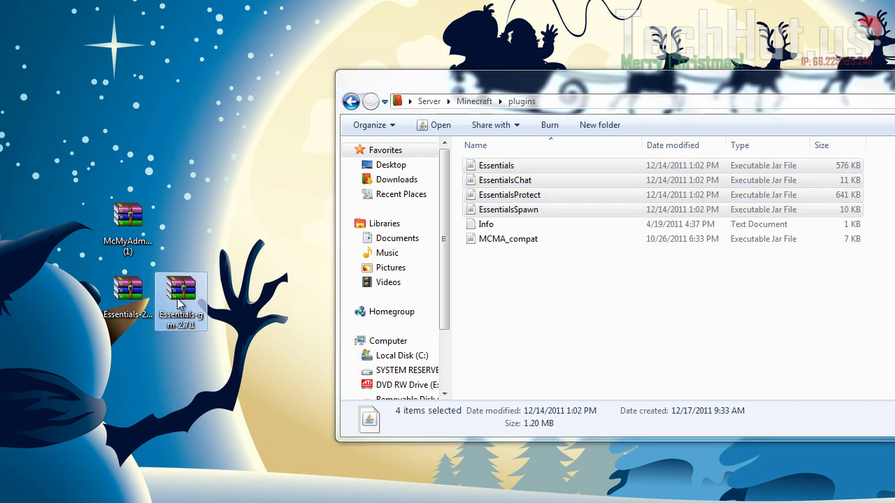
double_click(180, 302)
left_click_drag(607, 215, 489, 290)
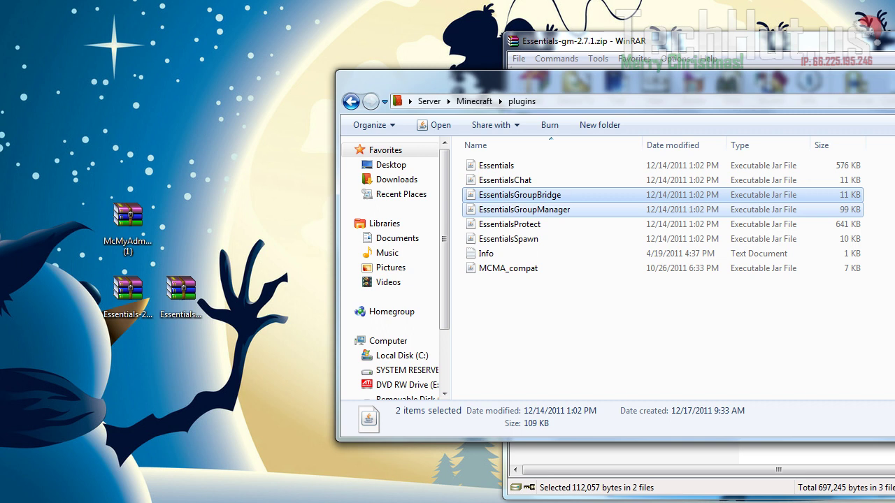
key("alt+F4")
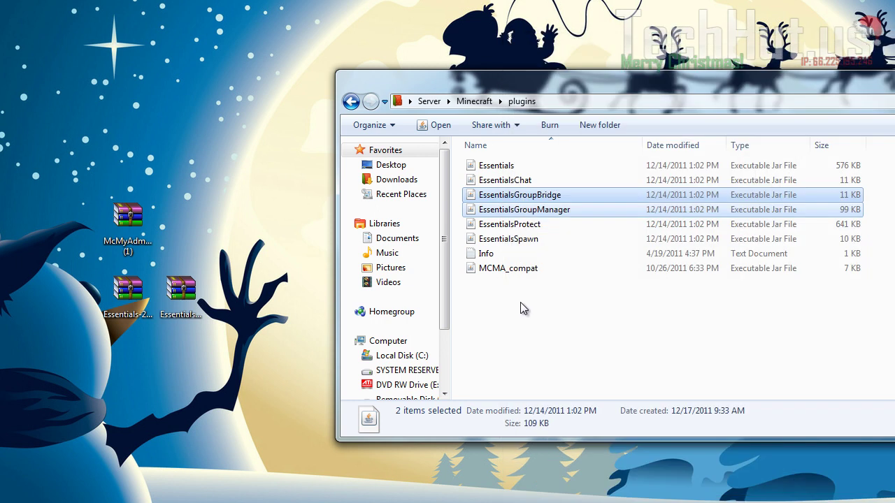
Return to the Server folder, run the McMyAdmin application and move its console window out of the way
left_click(474, 102)
left_click(428, 102)
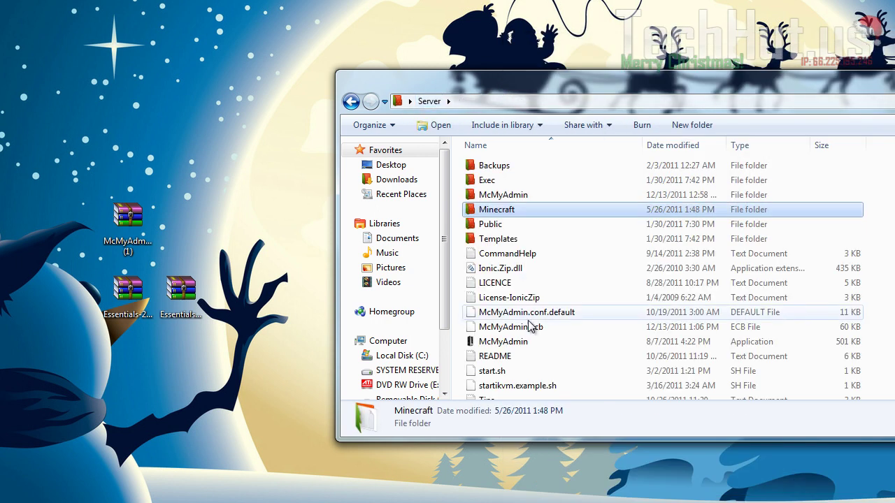
left_click(516, 345)
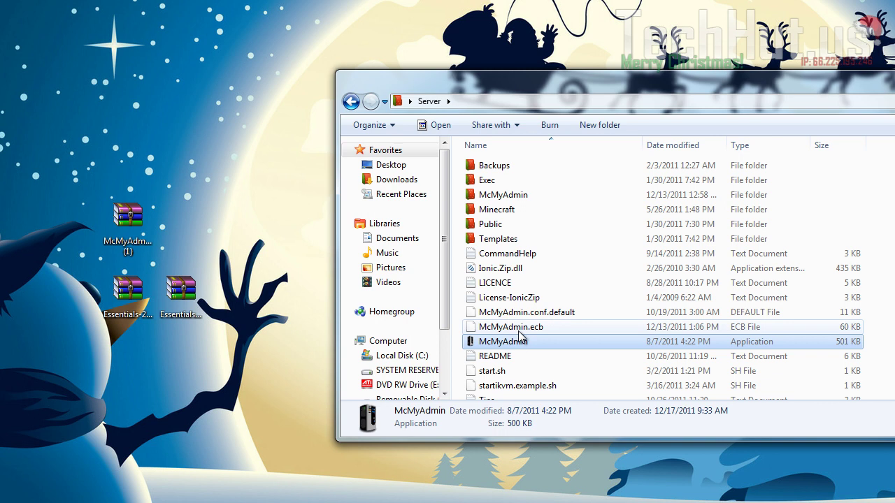
key("Return")
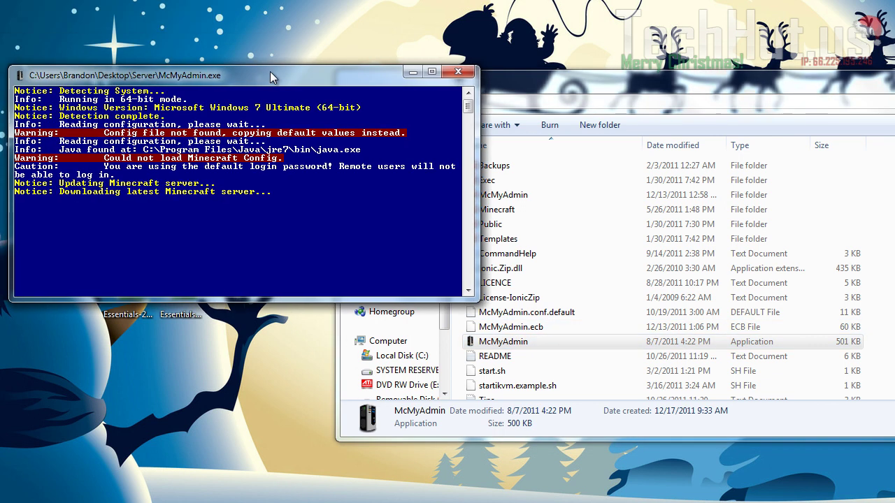
left_click_drag(270, 72, 256, 18)
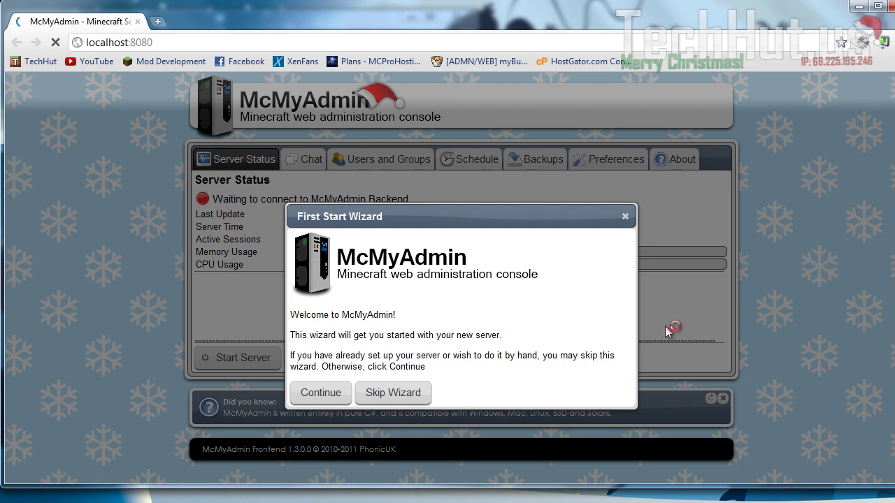
In the First Start Wizard, name the server TestServer, set public server list to No and enable animals
mouse_move(893, 487)
left_mouse_down()
mouse_move(883, 494)
mouse_move(894, 502)
left_mouse_up()
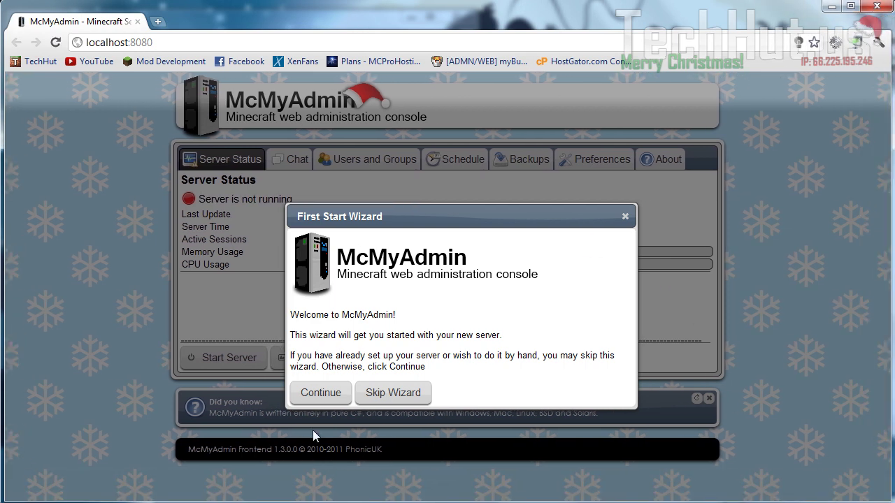
left_click(332, 391)
left_click(504, 190)
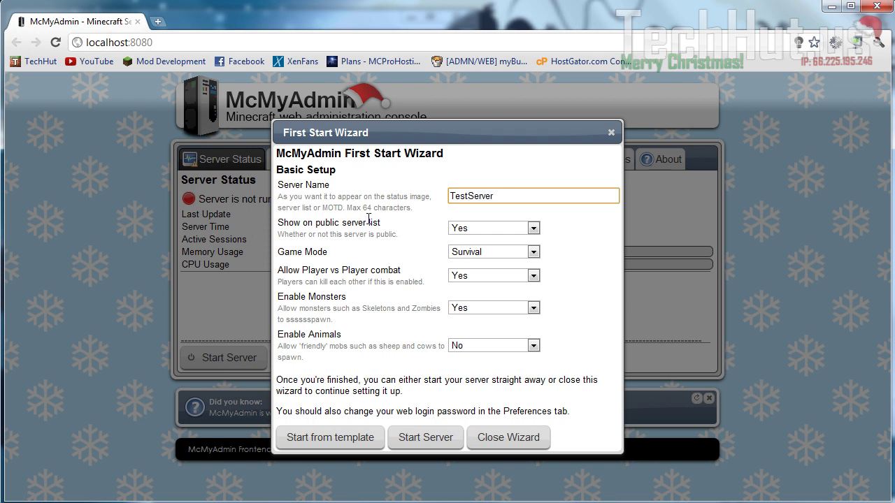
left_click(482, 228)
left_click(471, 254)
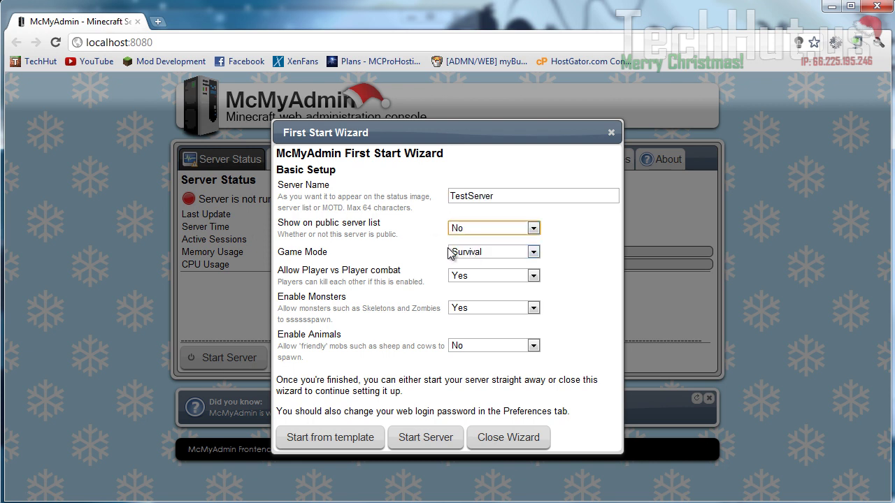
left_click(466, 347)
left_click(459, 357)
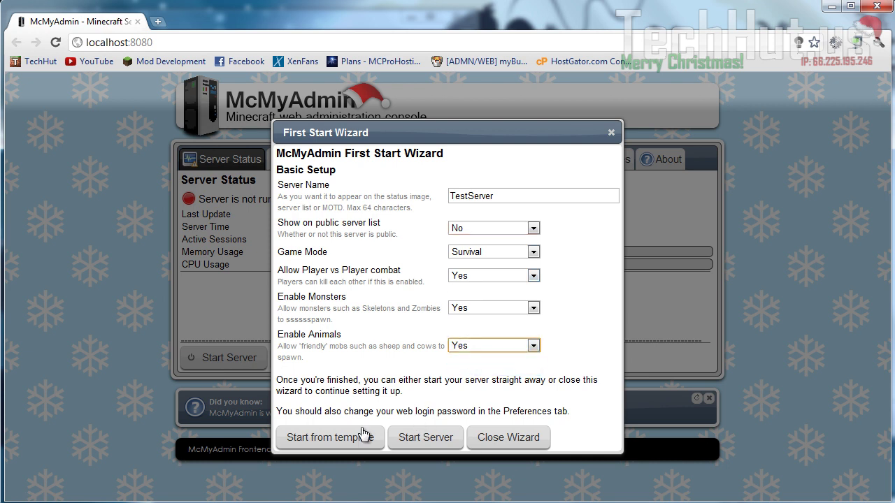
Start the server from a world template, browsing the available templates and installing 'The Forest'
left_click(312, 442)
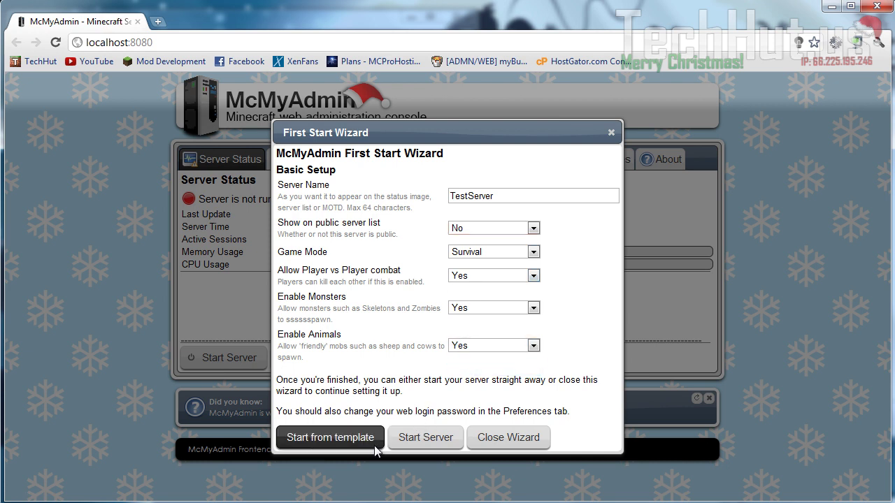
scroll(554, 245, "down", 5)
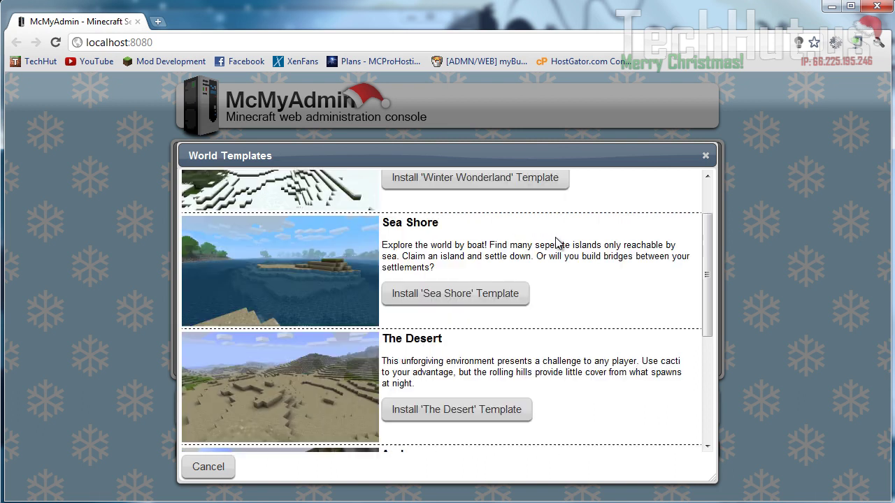
left_click_drag(707, 374, 720, 196)
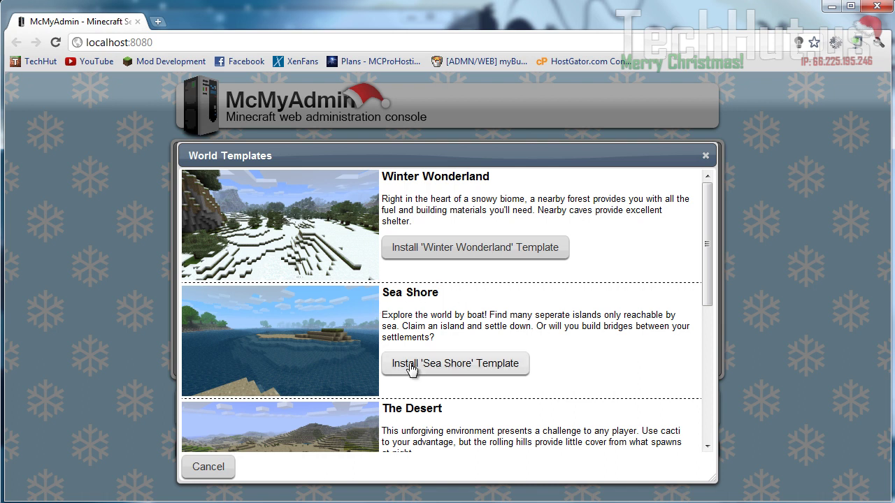
scroll(410, 365, "down", 5)
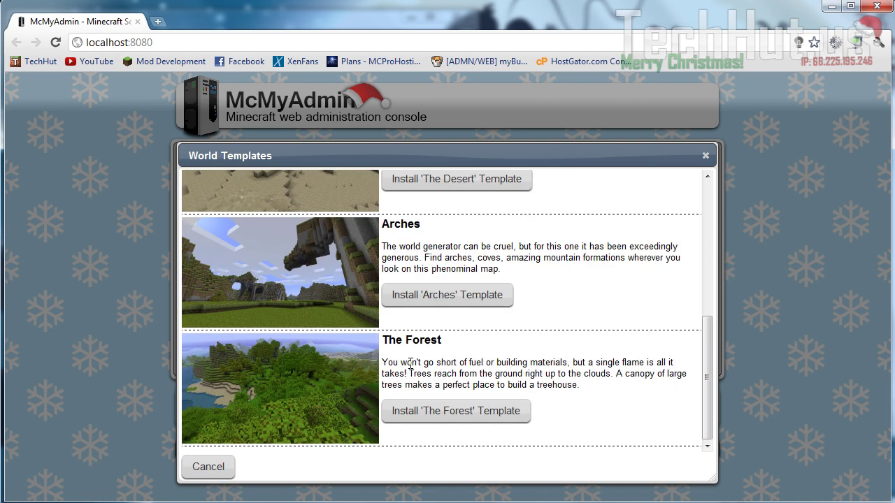
left_click(448, 419)
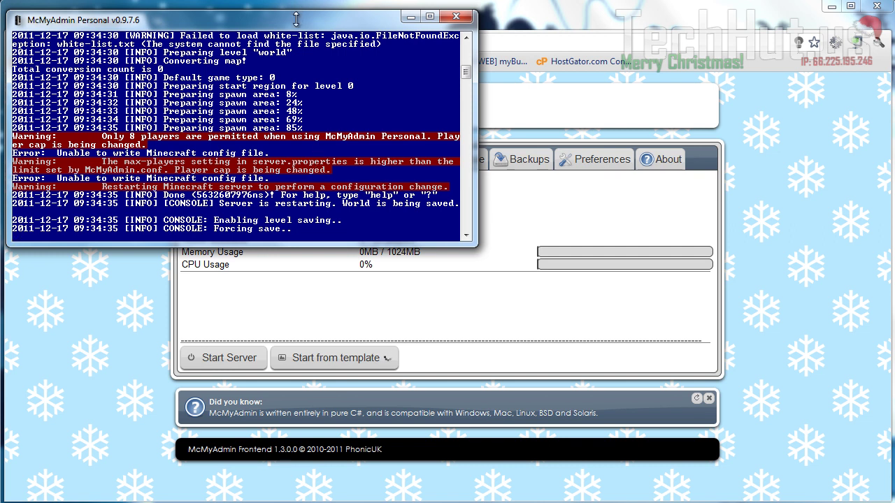
Examine the server's startup output in the McMyAdmin console window and in the web console's chat log
left_click_drag(296, 19, 266, 28)
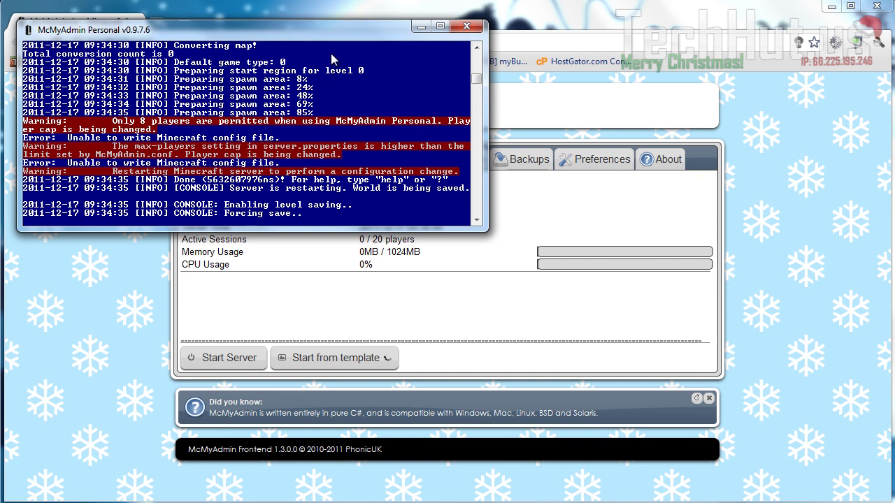
left_click_drag(340, 35, 280, 100)
left_click(783, 162)
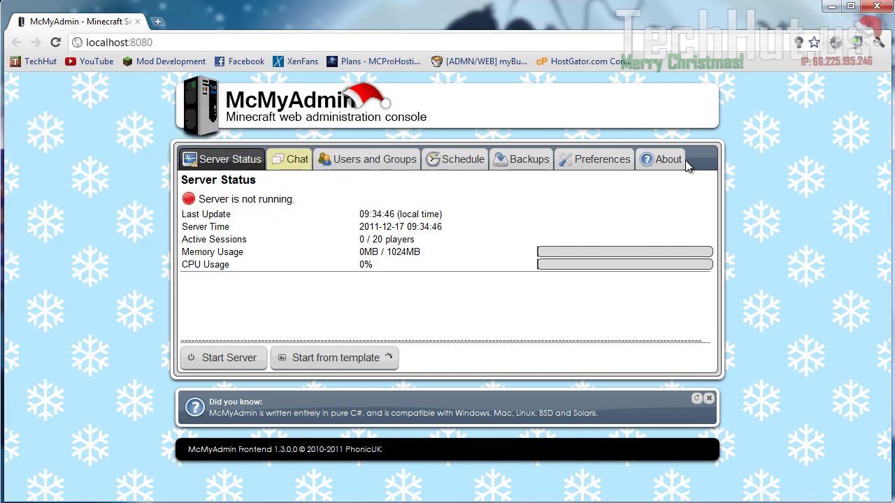
left_click(285, 160)
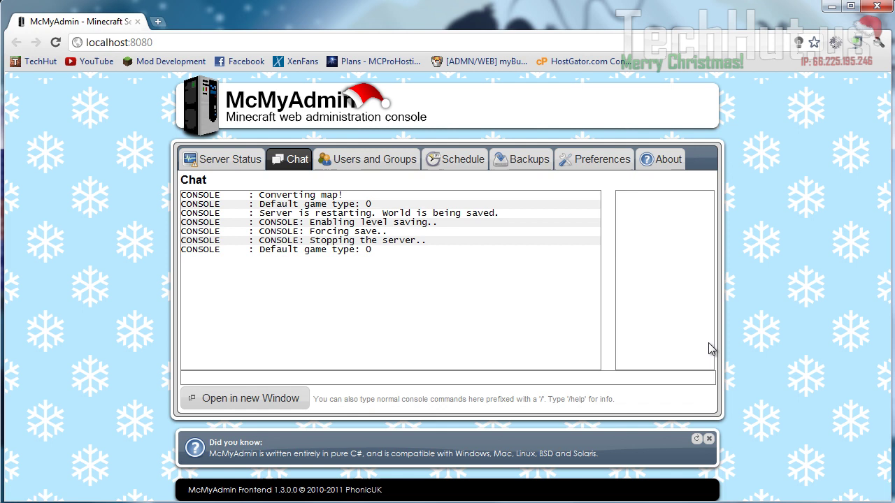
left_click(3, 95)
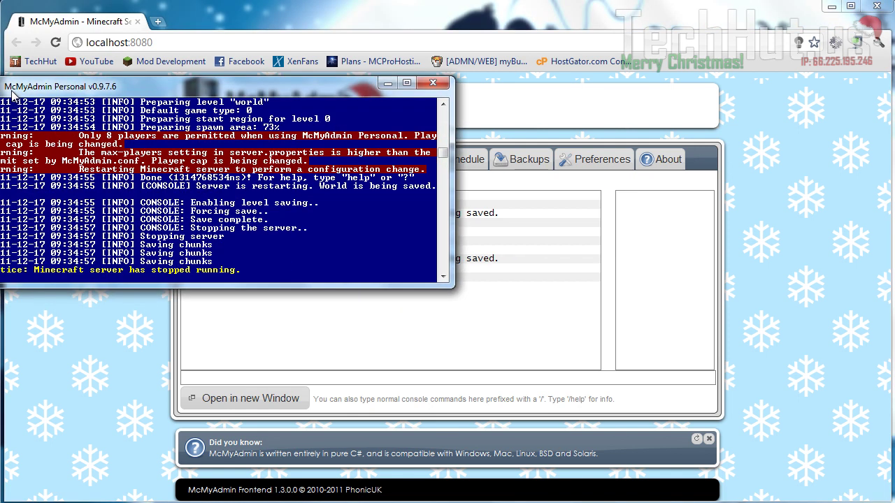
Stop the running Minecraft server from the server status page and check its shutdown in the console window and chat log
left_click_drag(8, 96, 1, 88)
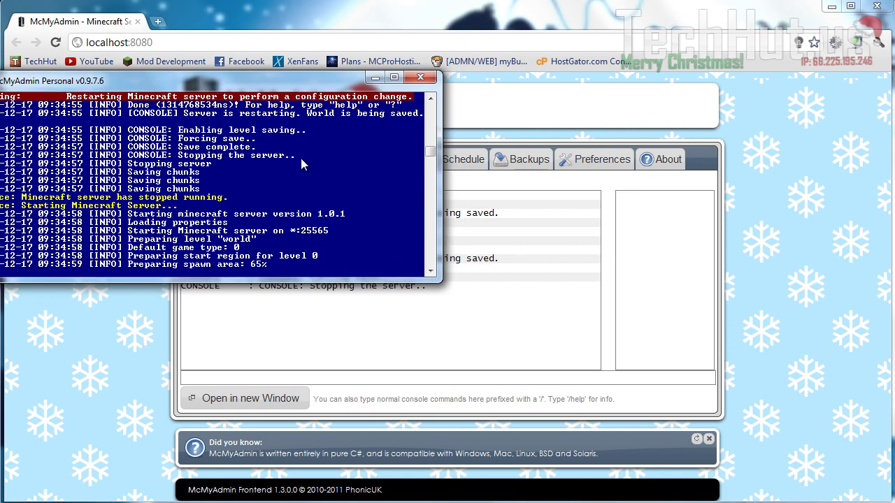
left_click(794, 272)
left_click(191, 163)
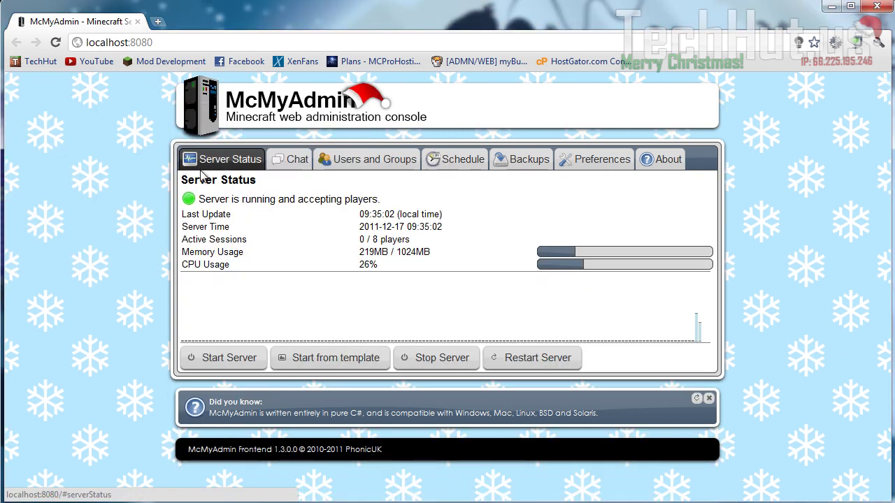
left_click(222, 365)
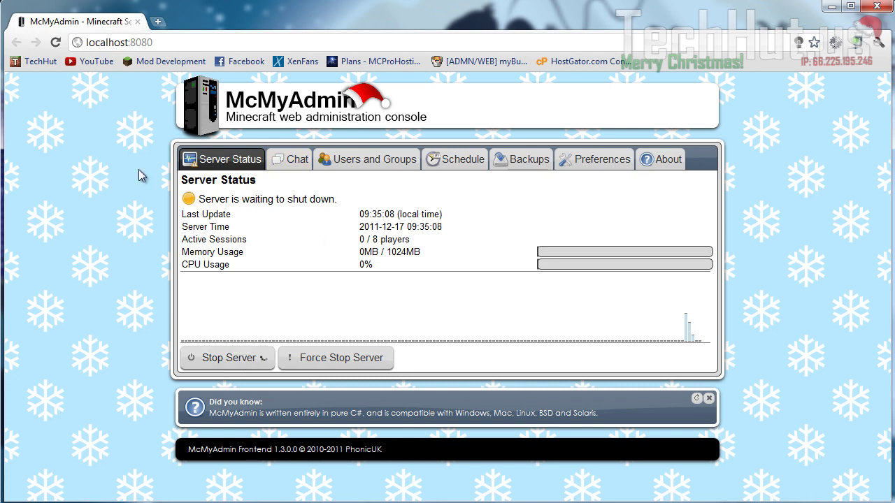
key("alt+Tab")
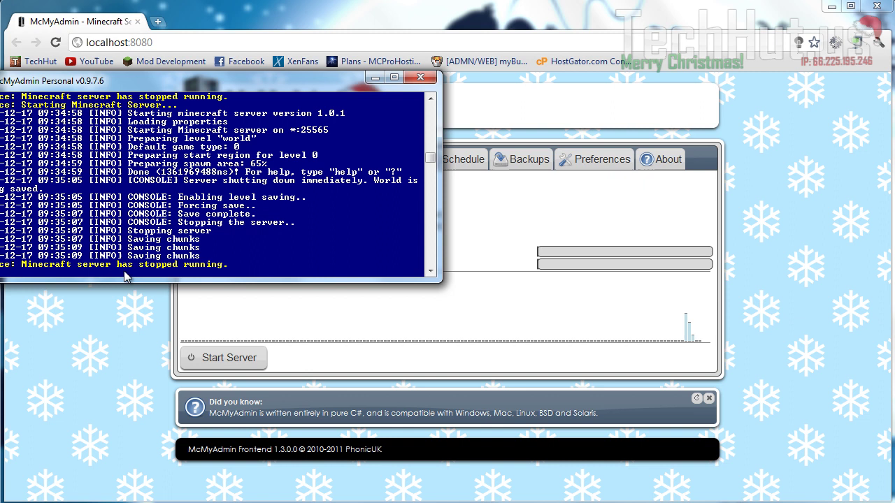
left_click(121, 333)
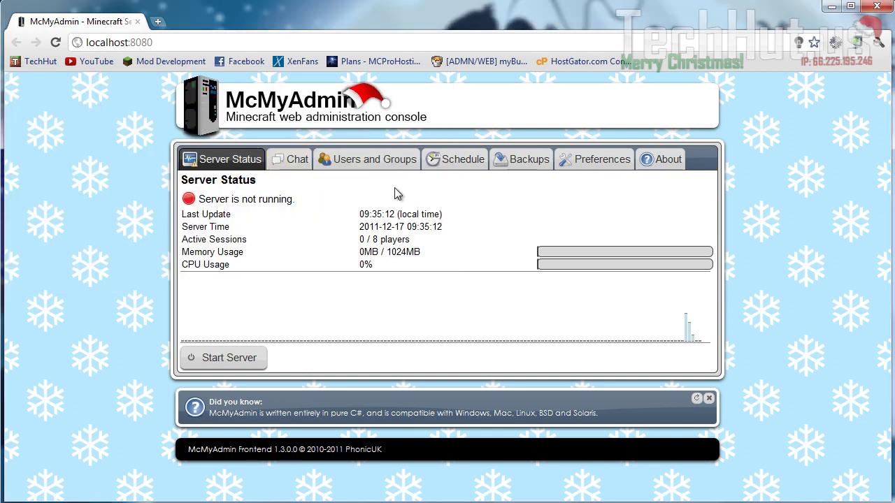
left_click(297, 160)
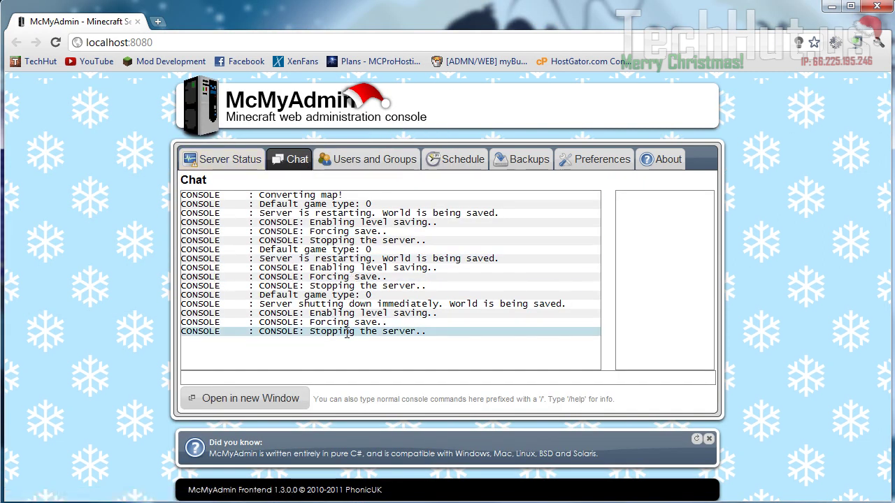
Install Bukkit from the McMyAdmin update options and check the Using Bukkit entry during and after the download
left_click(653, 160)
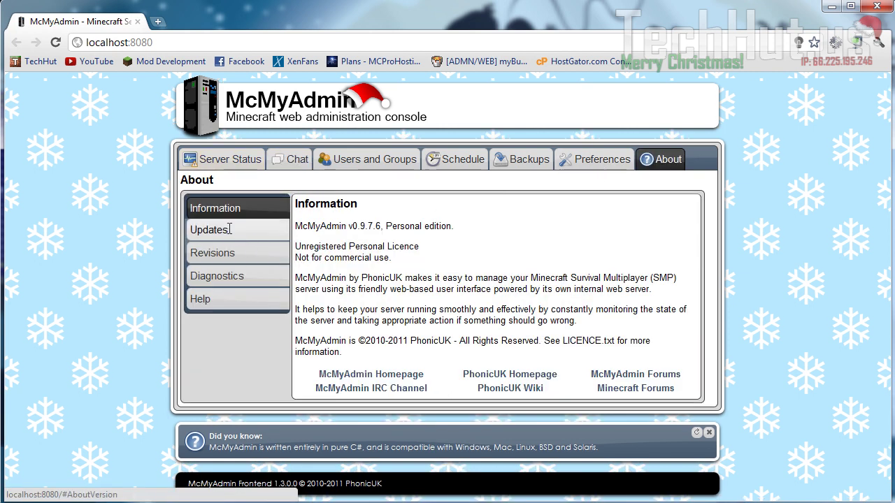
left_click(241, 230)
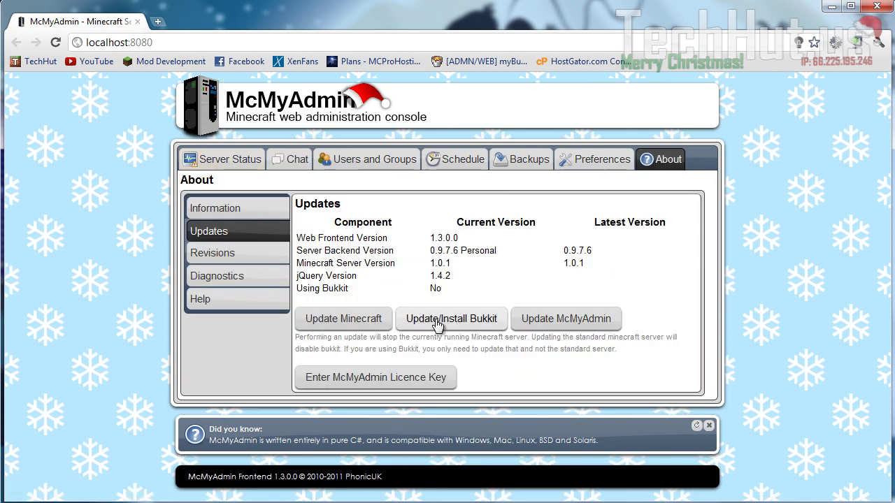
left_click(484, 319)
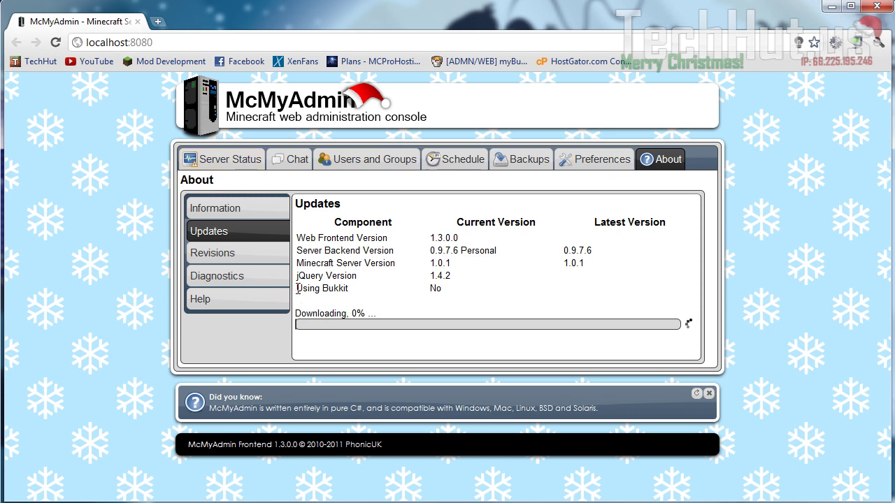
left_click_drag(297, 288, 448, 288)
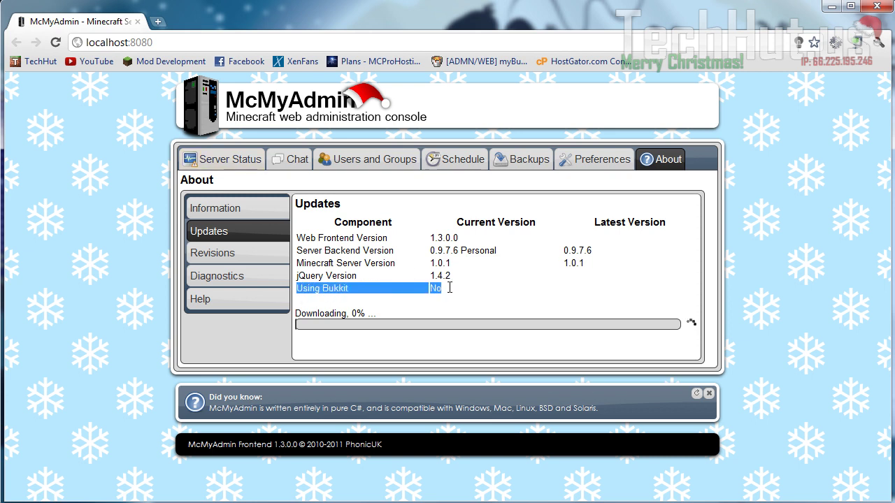
left_click(512, 286)
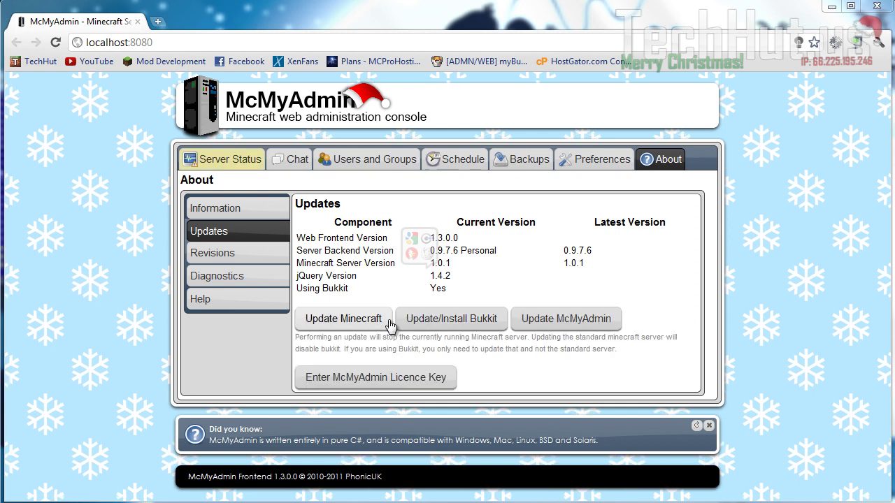
left_click_drag(305, 288, 463, 292)
left_click(503, 297)
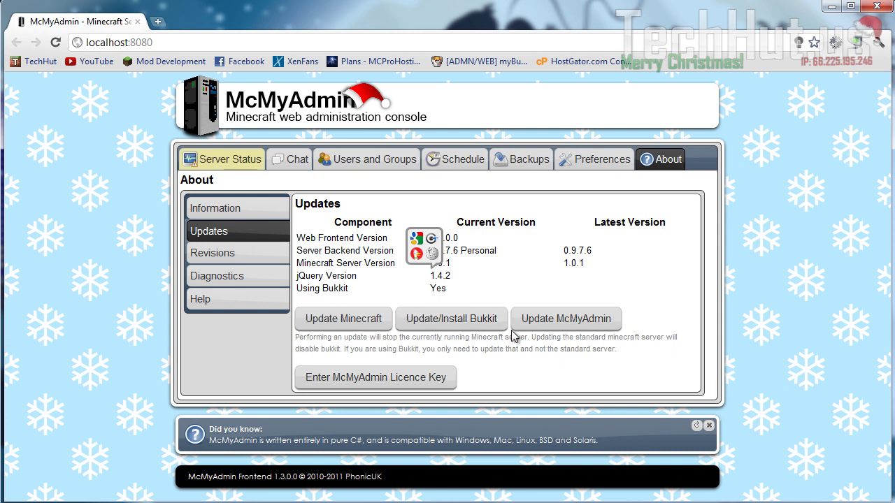
Start the server with Bukkit and review the plugin loading output in the console window and chat log
left_click(249, 166)
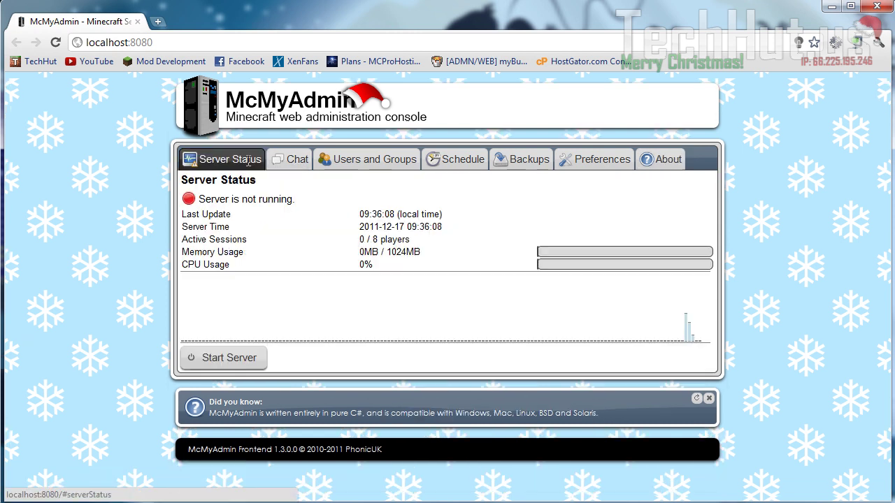
left_click(238, 359)
left_click_drag(84, 91, 128, 93)
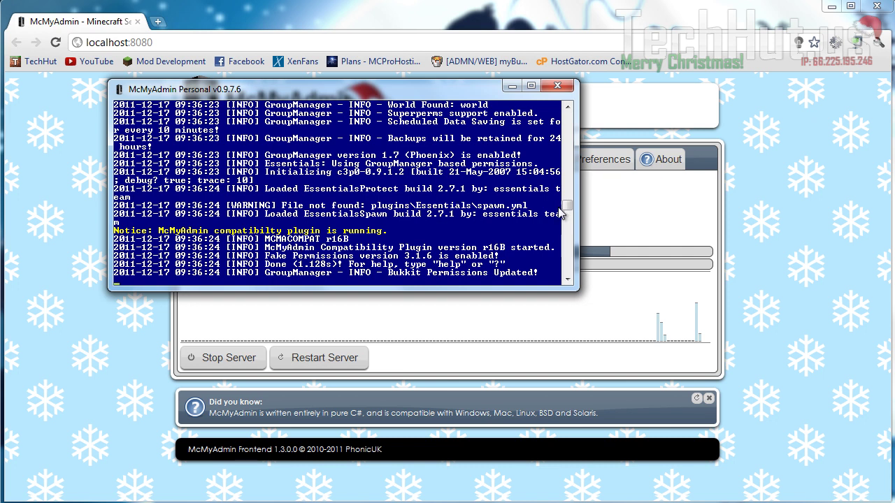
left_click_drag(427, 96, 302, 168)
left_click(387, 160)
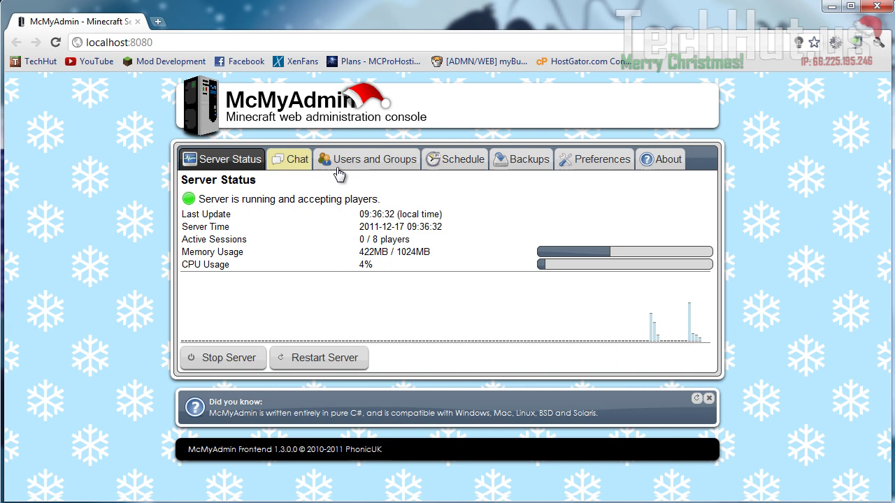
left_click(292, 159)
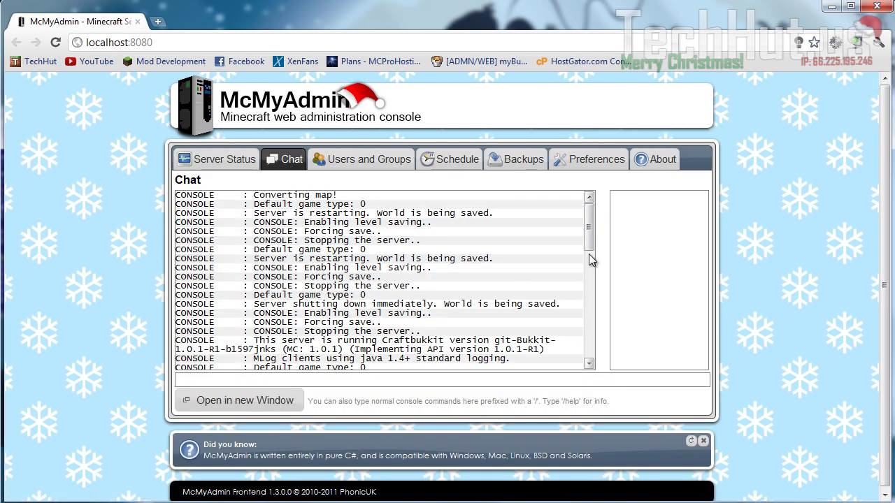
scroll(589, 253, "down", 15)
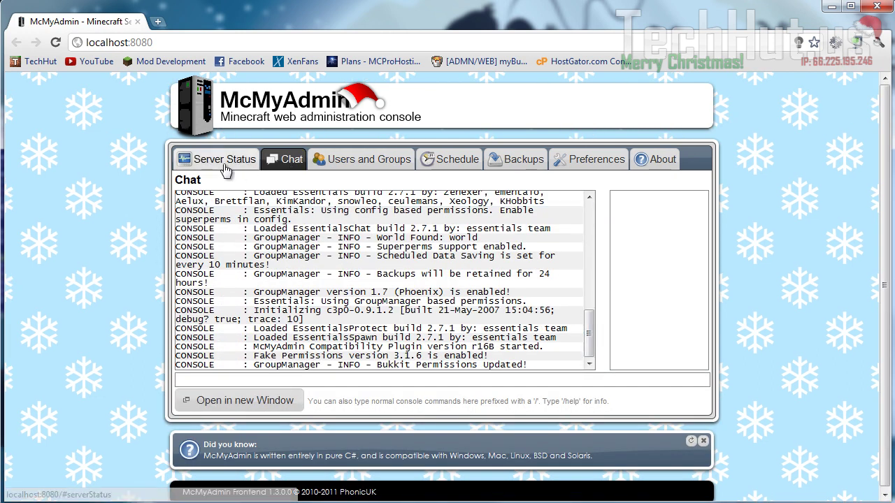
Stop the server, then minimize the browser and arrange the console and Server folder windows on the desktop
left_click(222, 161)
left_click(234, 357)
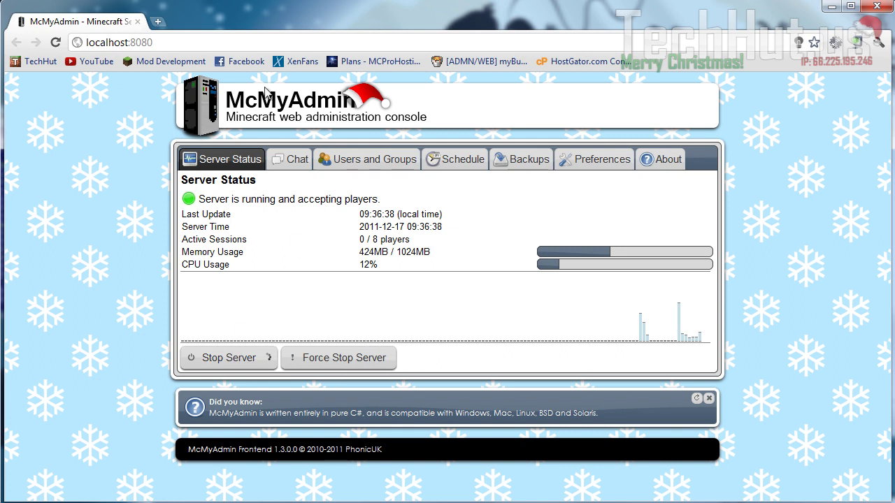
left_click(832, 9)
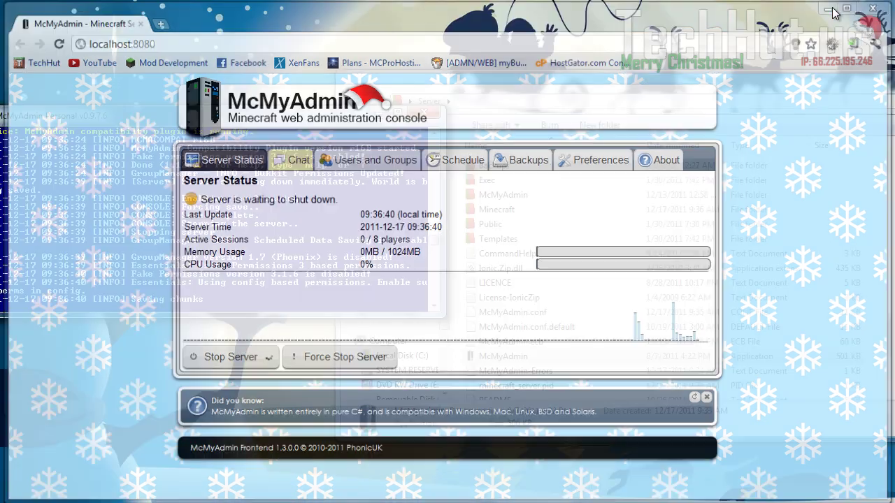
left_click_drag(286, 123, 2, 259)
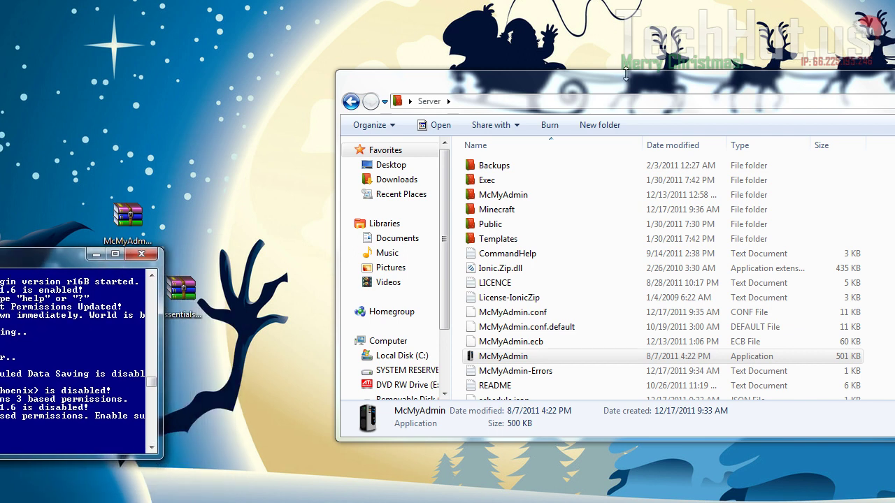
left_click_drag(631, 79, 467, 85)
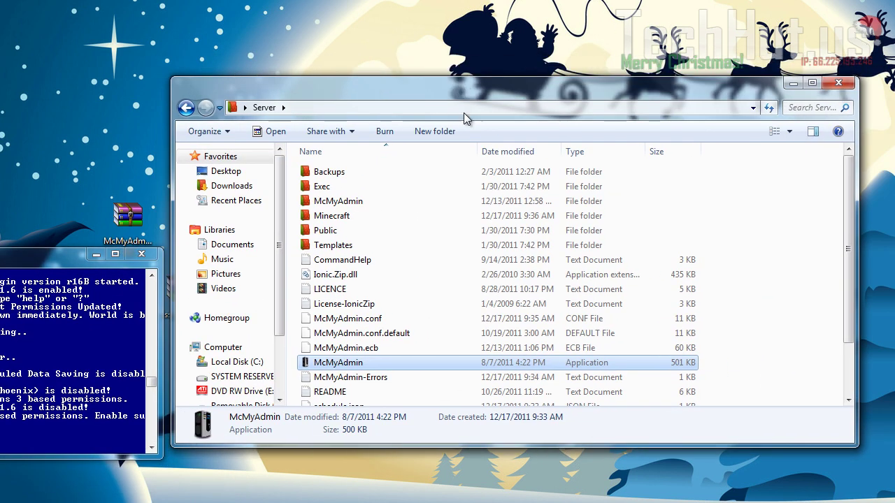
Open config.yml from the Minecraft\plugins\Essentials folder in Notepad++, view its opening notes and close the editor
double_click(336, 217)
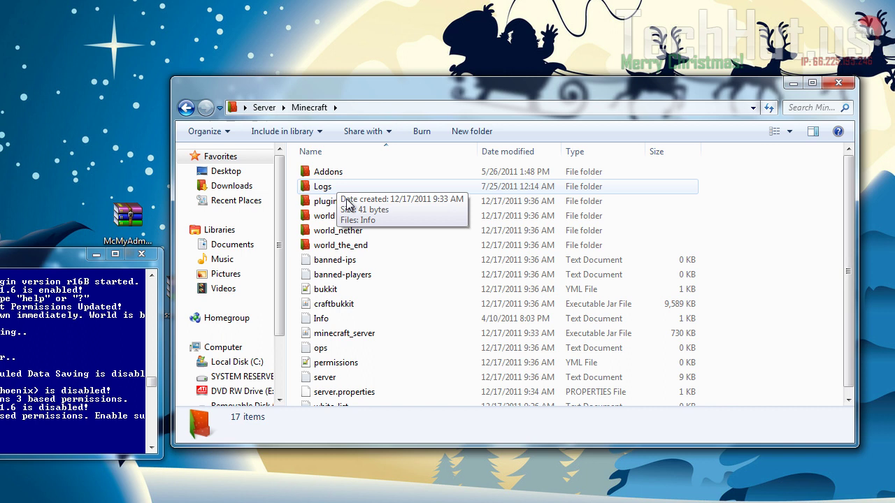
left_click(349, 205)
double_click(349, 203)
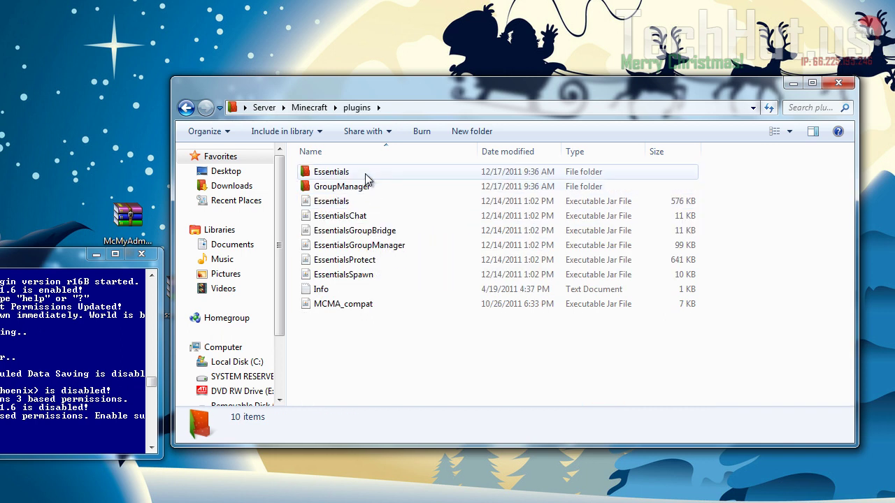
double_click(366, 175)
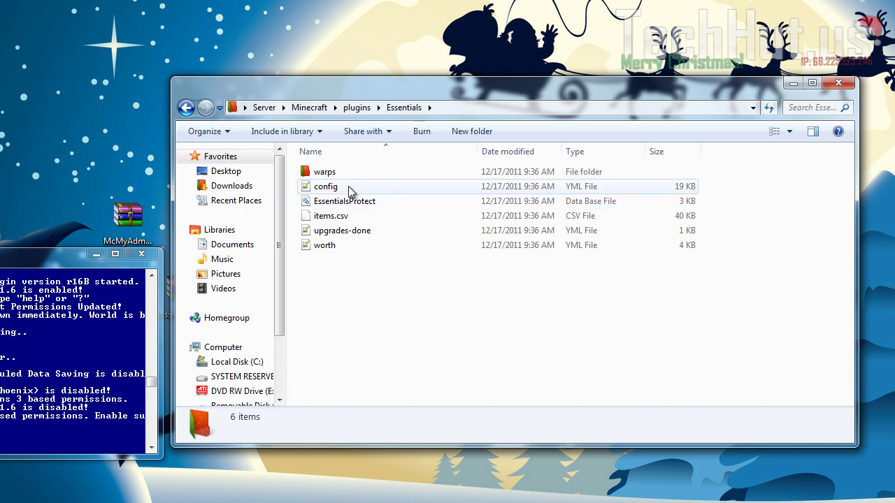
double_click(349, 190)
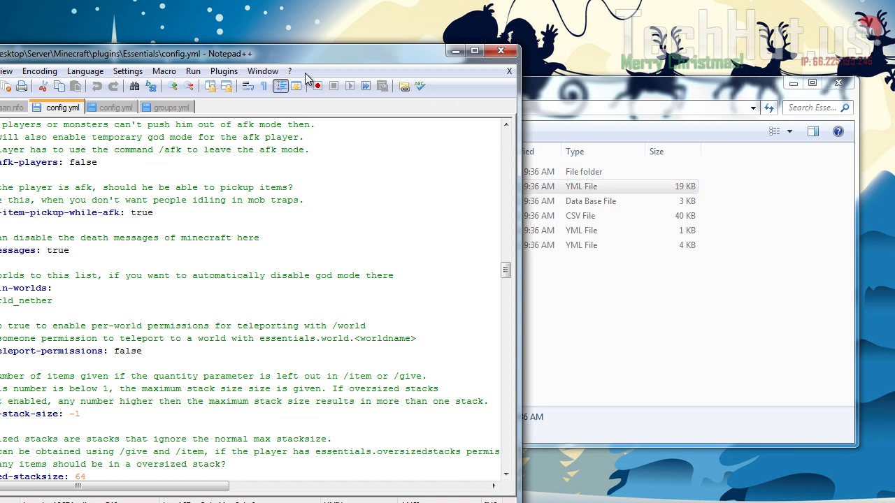
left_click_drag(257, 54, 490, 33)
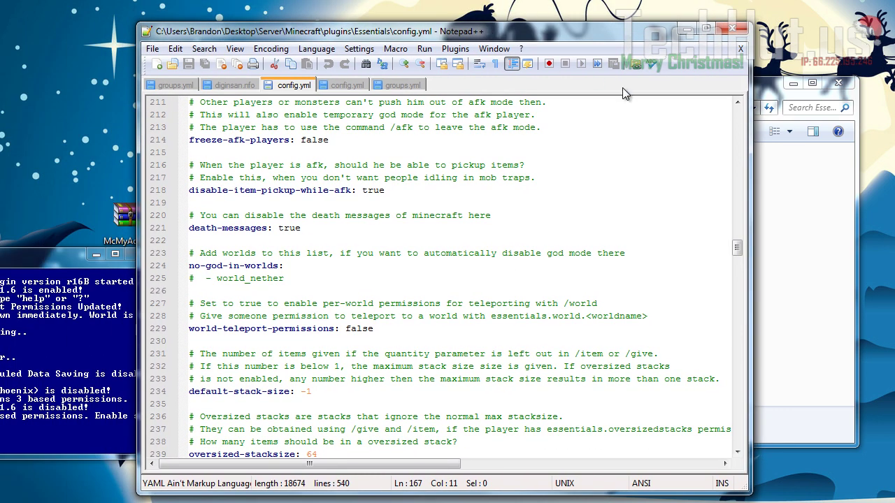
left_click_drag(737, 247, 744, 100)
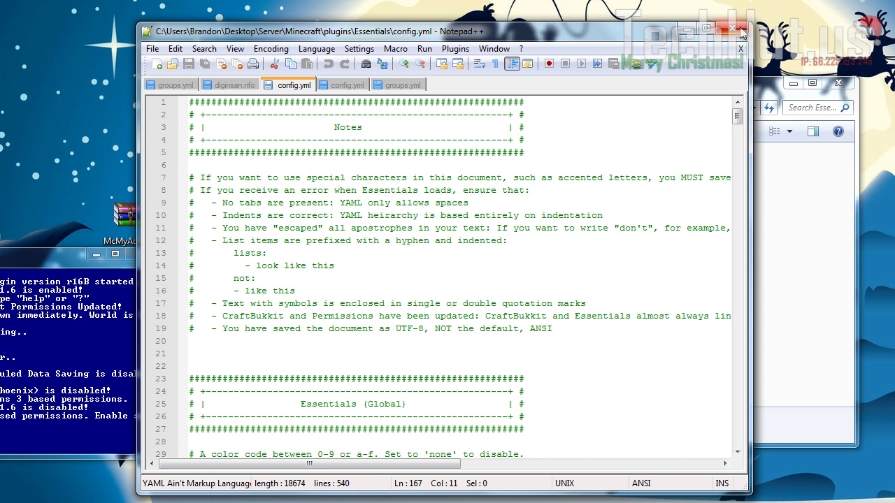
left_click(742, 31)
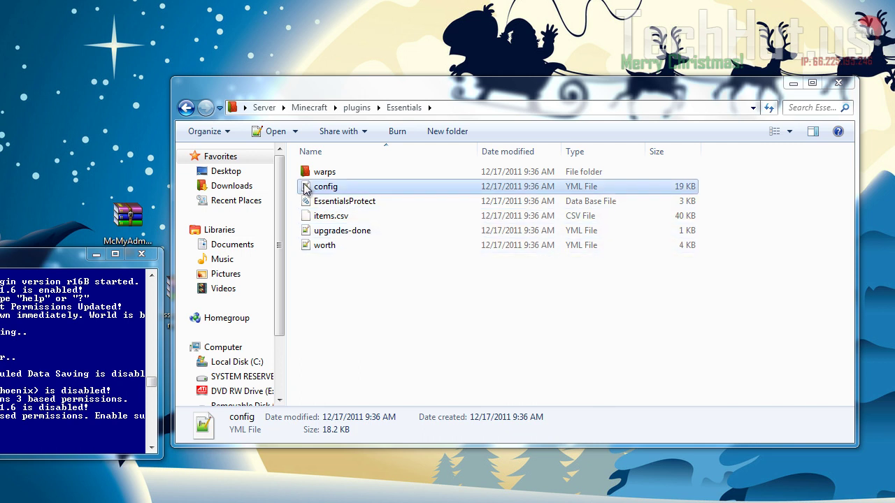
Open groups.yml from the plugins\GroupManager\worlds\world folder and examine its group definitions from Default to Owner
left_click(186, 107)
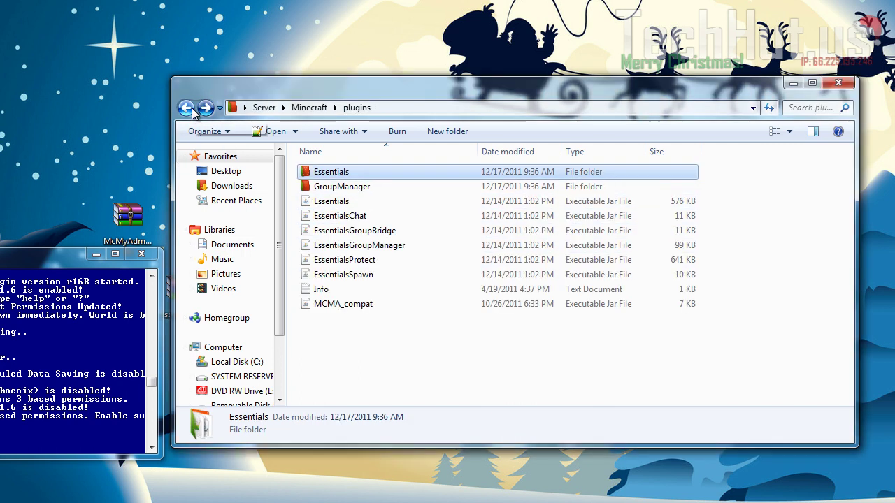
double_click(372, 187)
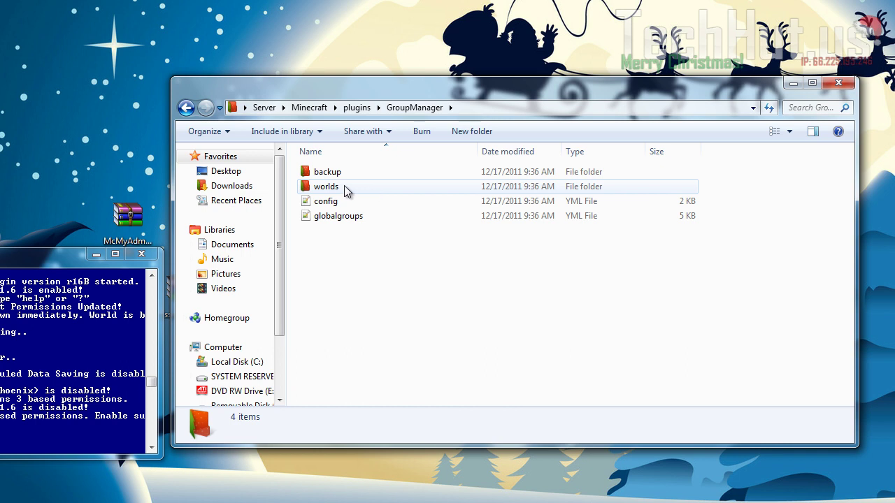
double_click(334, 187)
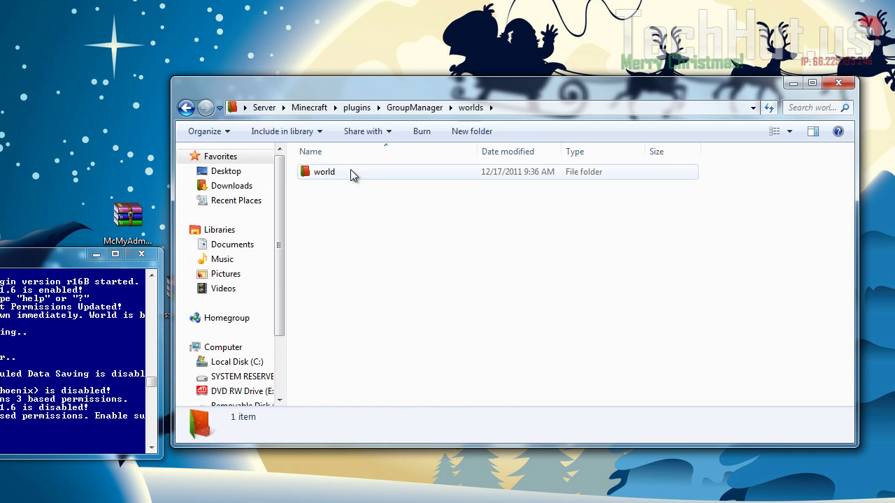
double_click(350, 171)
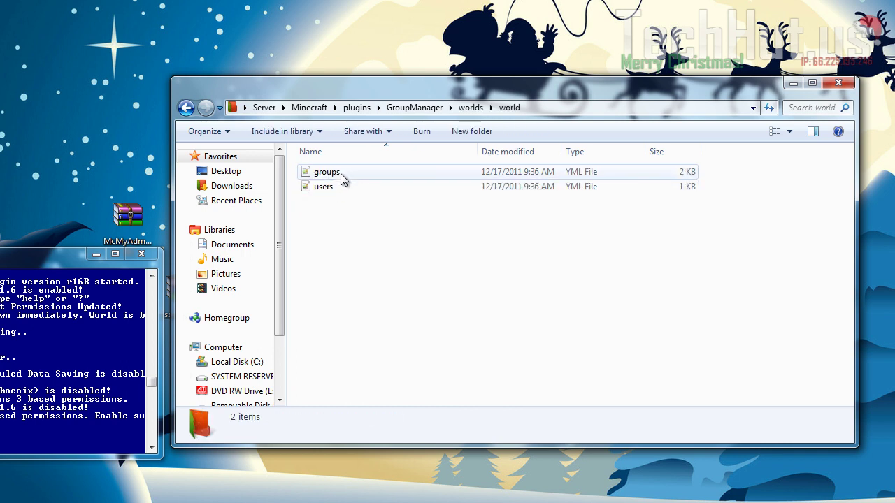
double_click(341, 174)
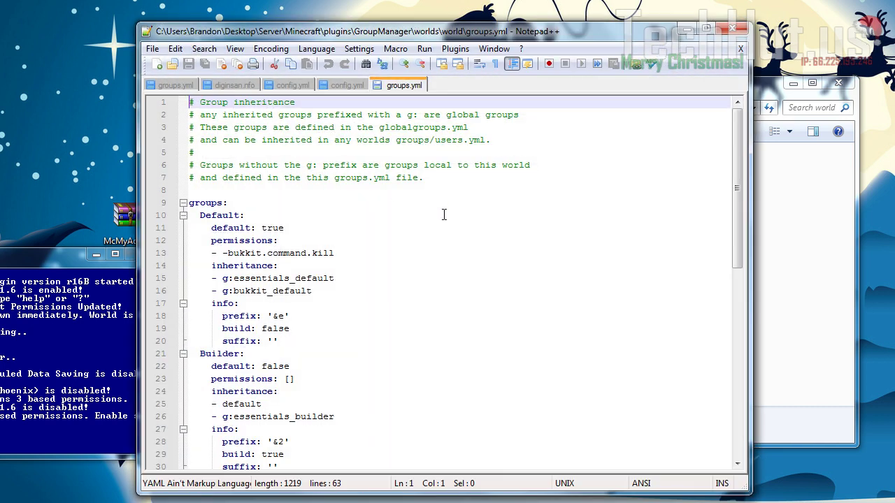
scroll(420, 230, "down", 3)
left_click(408, 235)
scroll(409, 236, "down", 8)
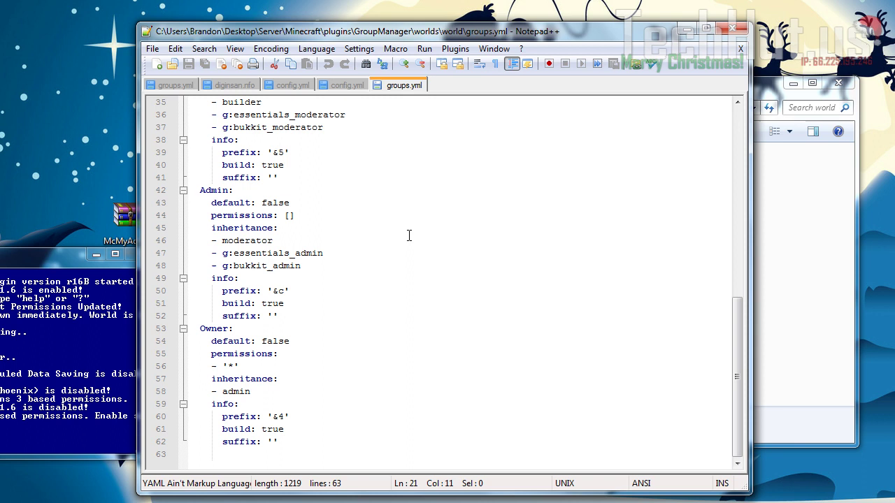
scroll(409, 236, "up", 8)
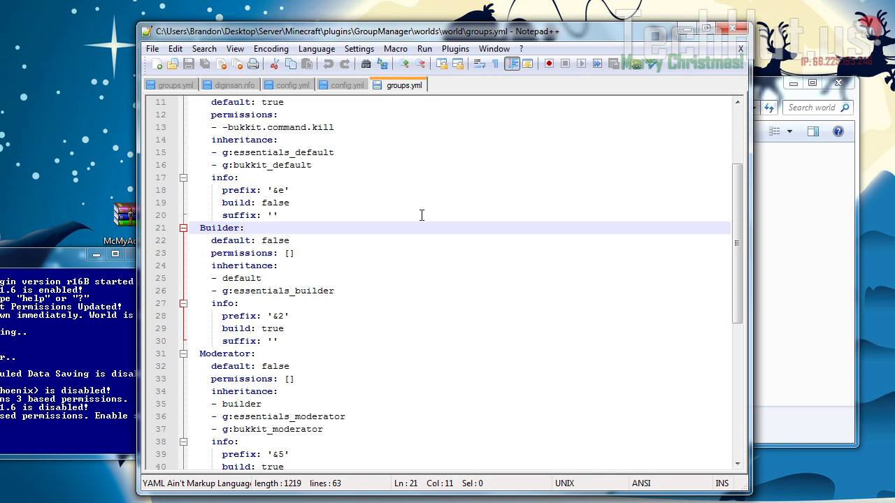
Review the inheritance notes and the Default and Builder groups in groups.yml, and close the editor
scroll(327, 181, "up", 3)
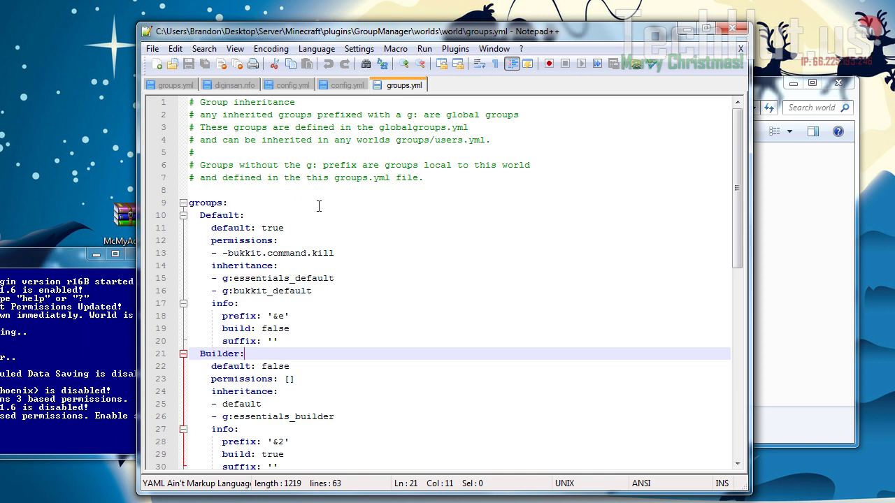
scroll(340, 203, "down", 1)
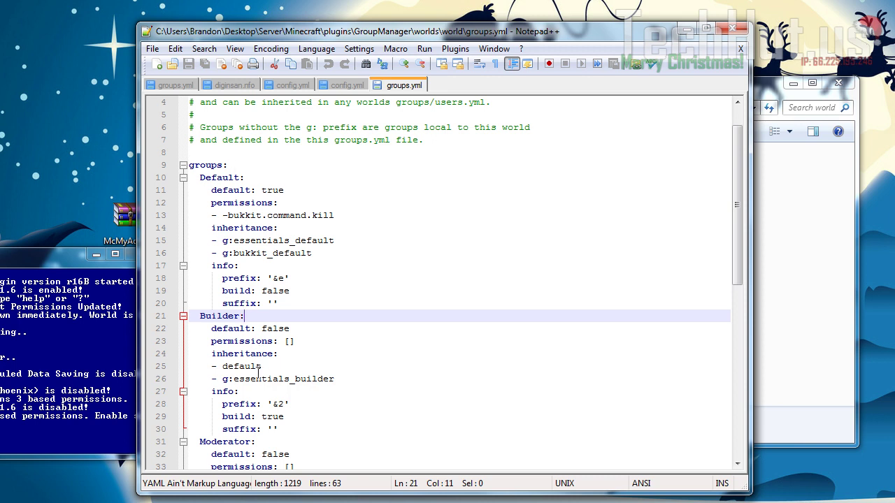
left_click(741, 31)
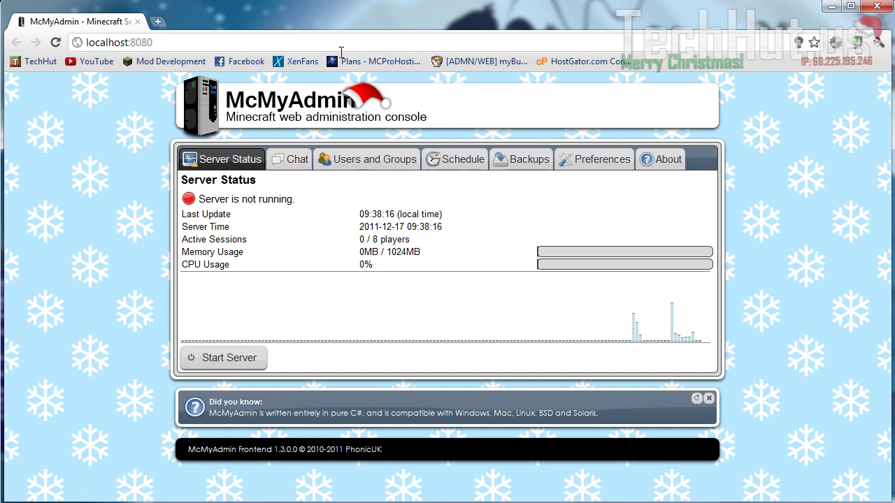
Open the modem configuration at 192.168.0.1 in a new browser tab and go to the Port Forwarding page under Advanced Setup
left_click(161, 24)
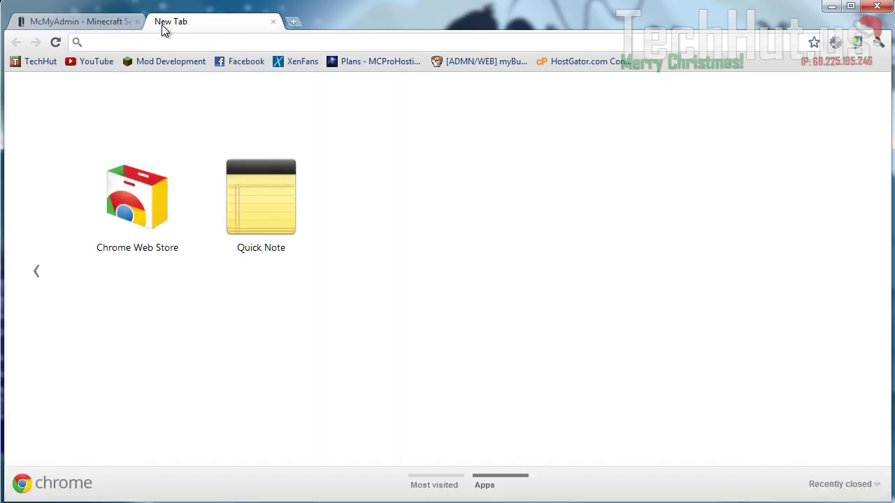
type("192.168.0.1")
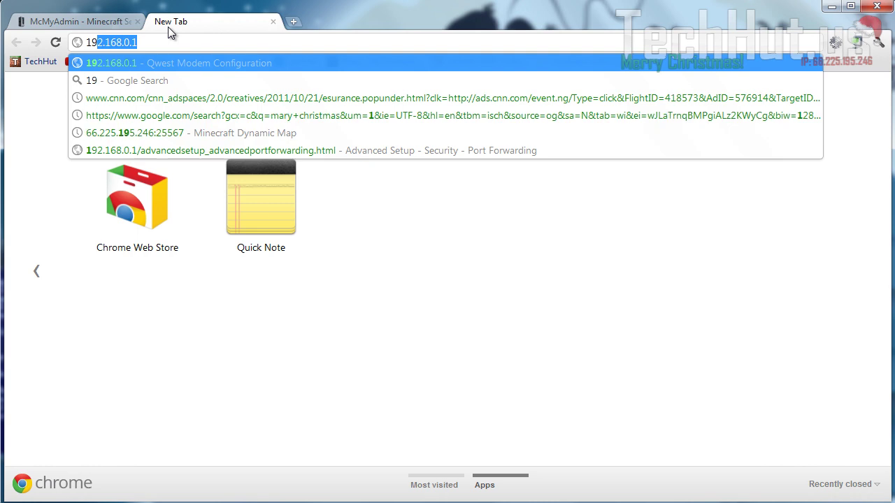
key("Return")
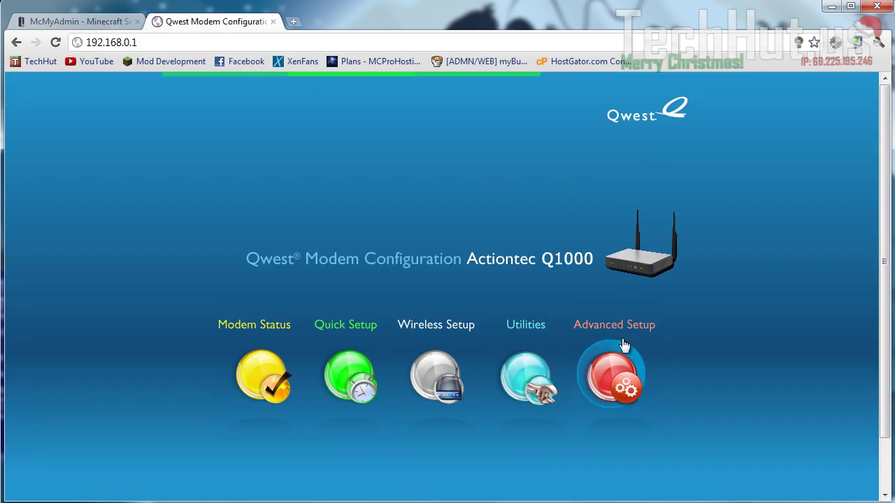
left_click(624, 378)
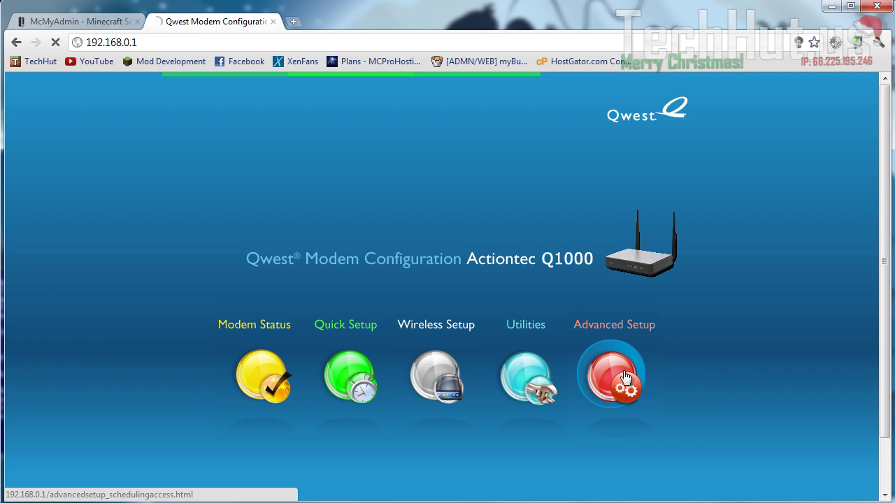
scroll(273, 215, "down", 10)
scroll(277, 231, "up", 2)
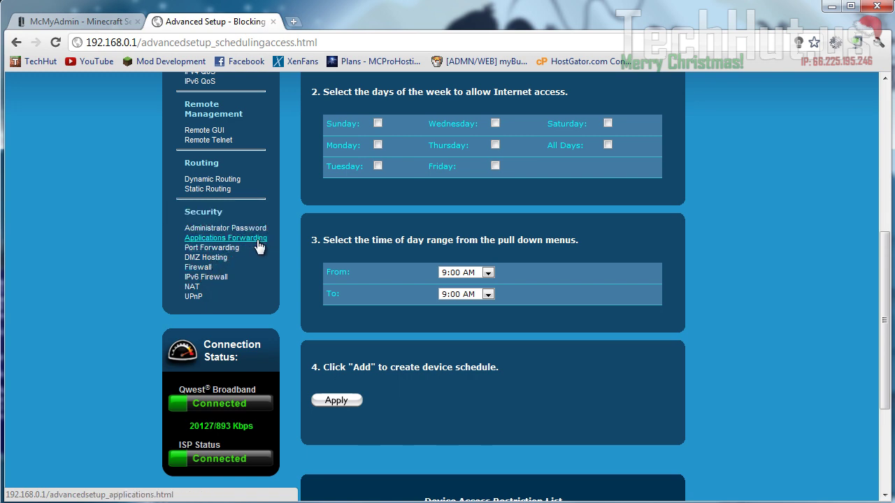
left_click(217, 251)
scroll(480, 286, "down", 2)
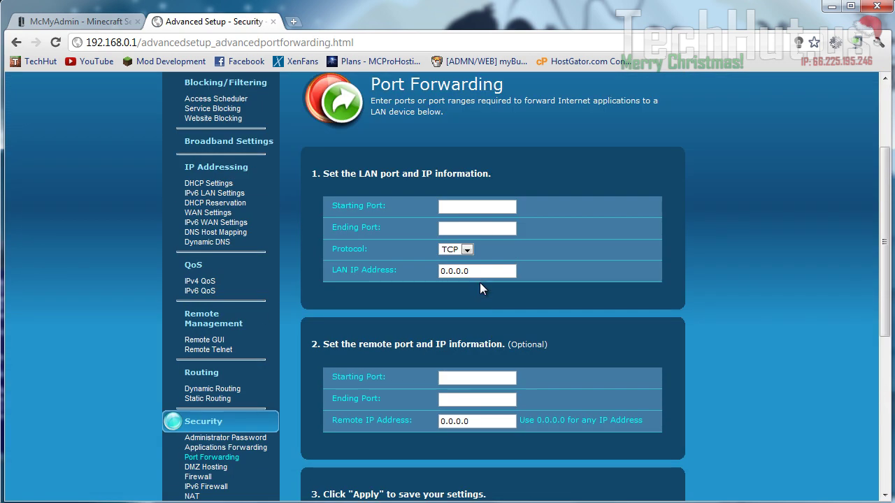
Enter 25565 as the LAN starting and ending port, keep the protocol at TCP and select the LAN IP address for editing
left_click(482, 230)
left_click(465, 250)
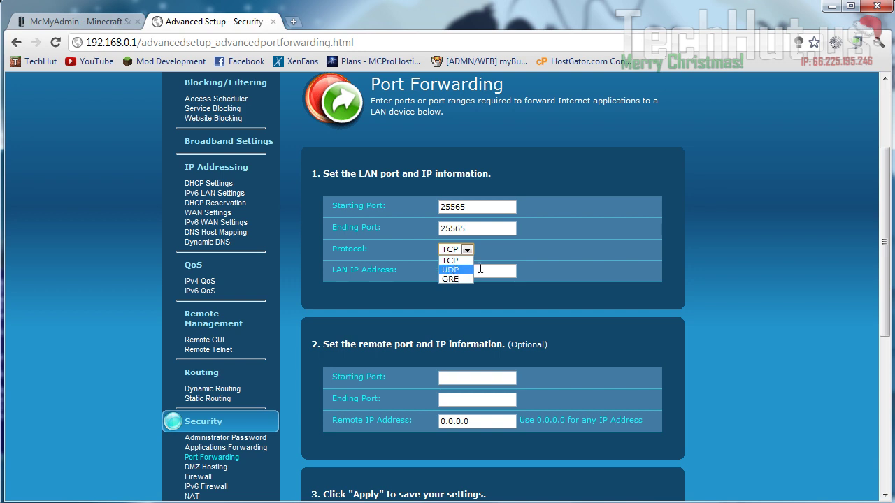
left_click(480, 269)
left_click_drag(479, 272, 442, 271)
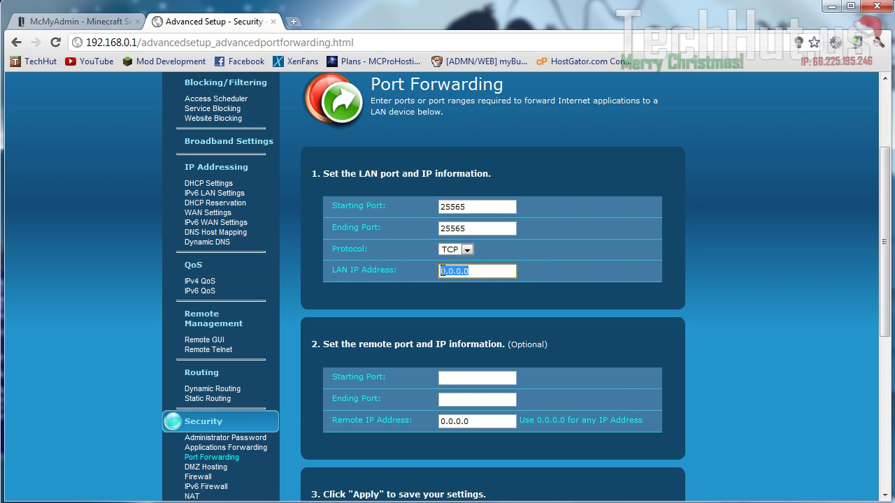
Open a Command Prompt, place its window over the browser and run ipconfig
key("super")
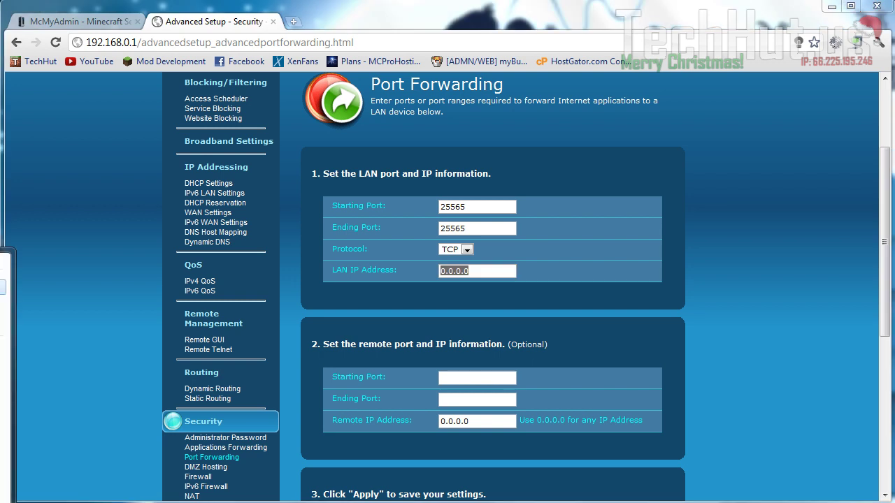
key("Return")
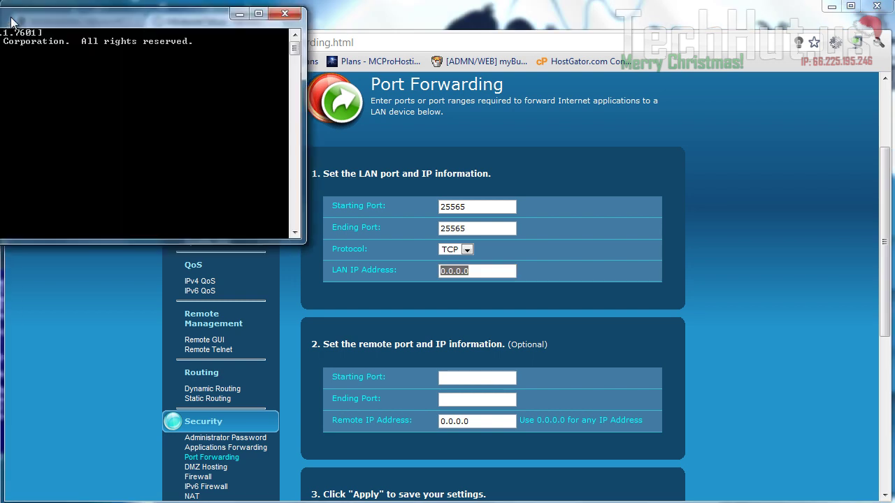
left_click_drag(11, 22, 200, 67)
type("ip")
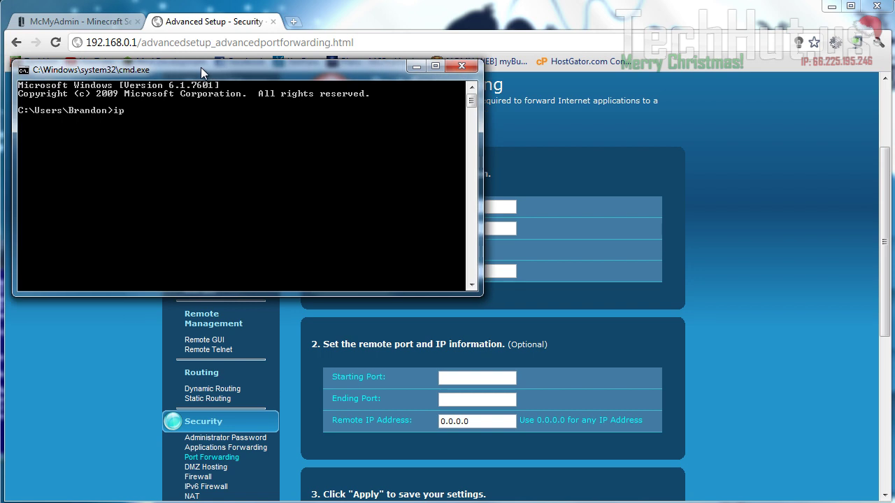
type("congig")
key("BackSpace")
key("BackSpace")
key("BackSpace")
type("fig")
key("Return")
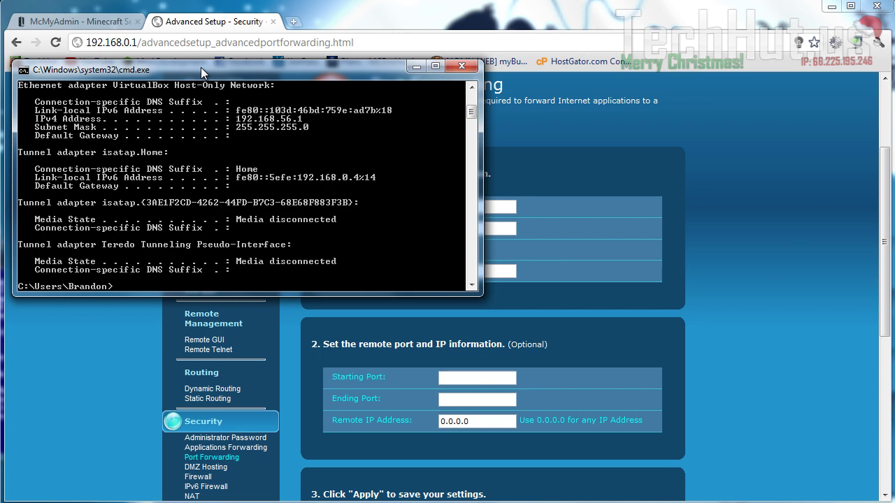
Check the Local Area Connection's IPv4 address, close the Command Prompt and review the modem's Port Forwarding List
scroll(290, 184, "up", 1)
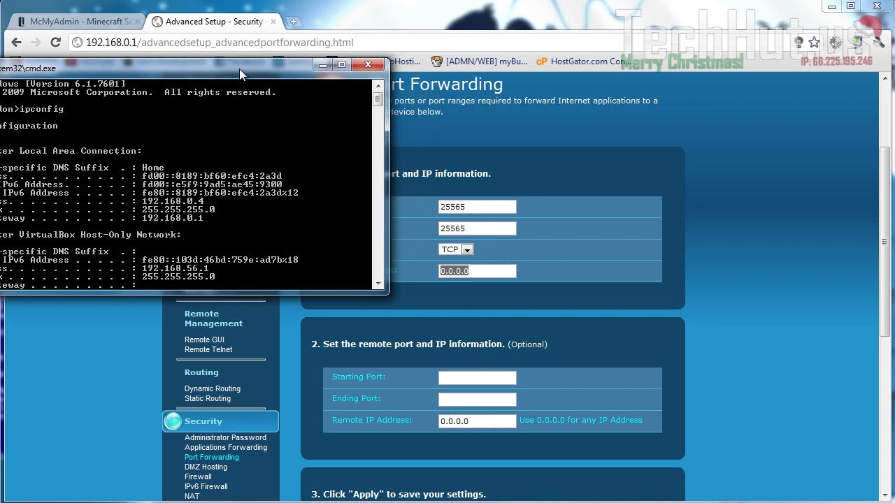
left_click(693, 220)
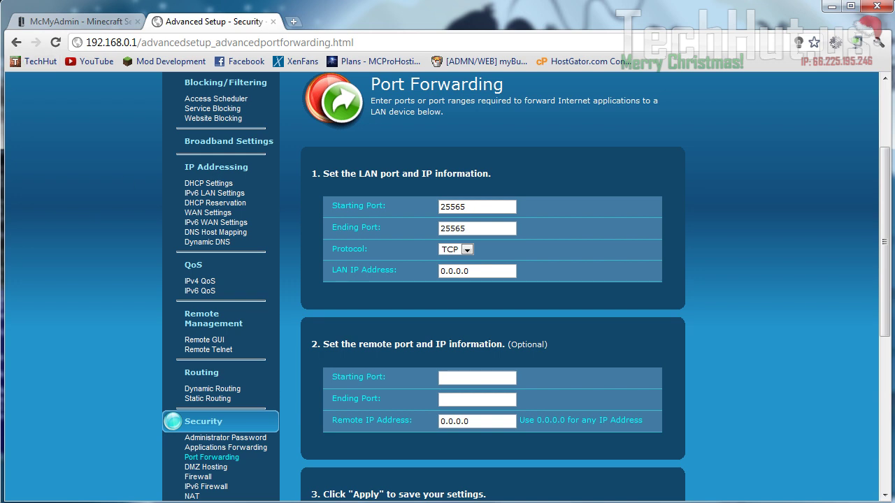
key("alt+Tab")
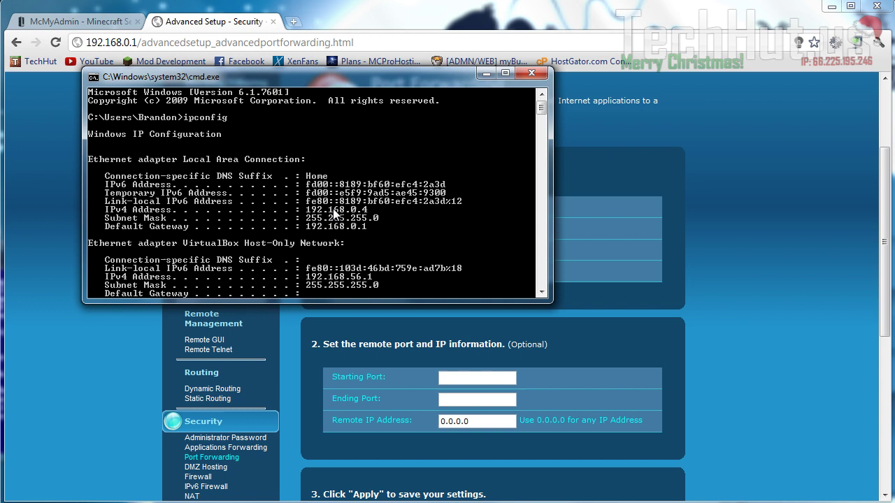
left_click(538, 74)
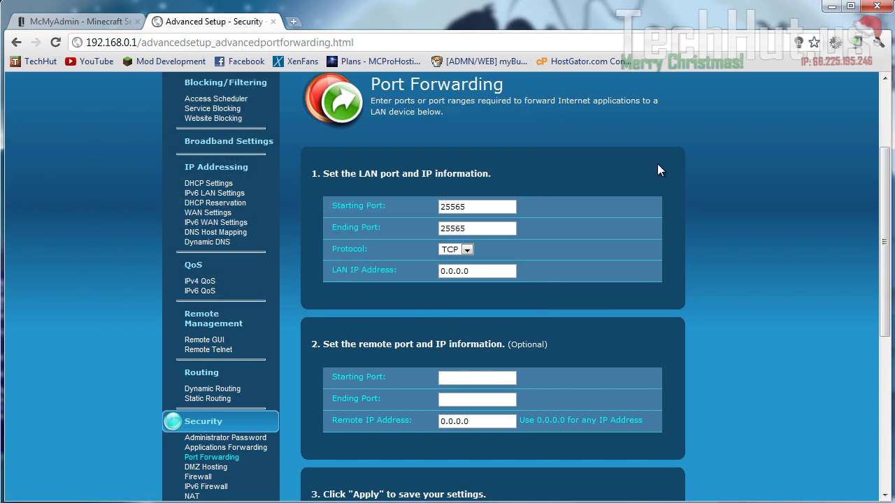
scroll(658, 165, "down", 4)
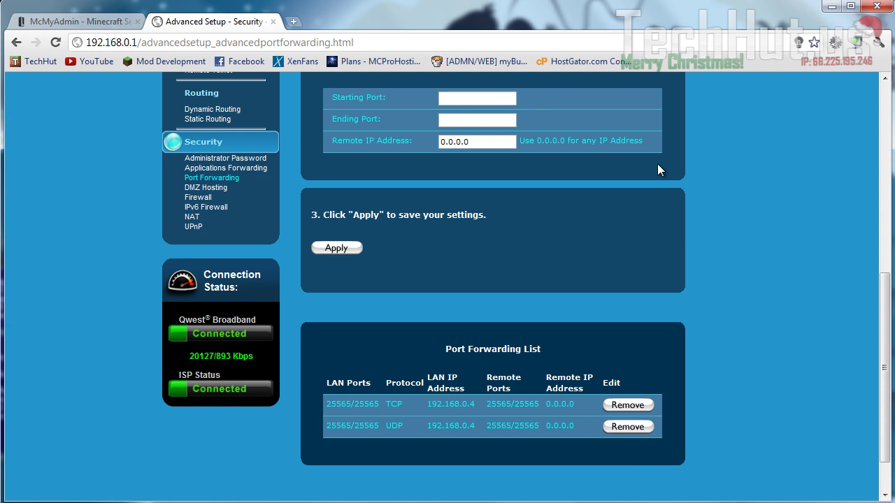
scroll(657, 164, "up", 5)
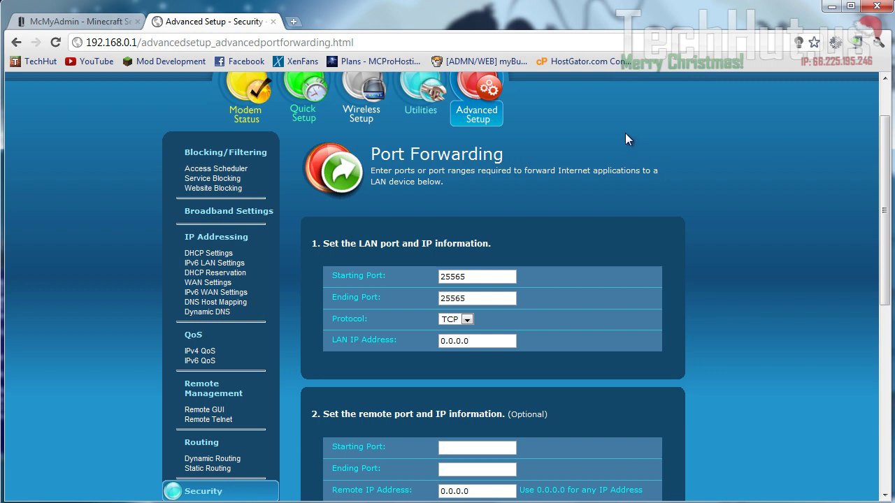
Start the server from McMyAdmin and show its chat log, moving the launcher and browser windows to uncover the console
left_click(97, 23)
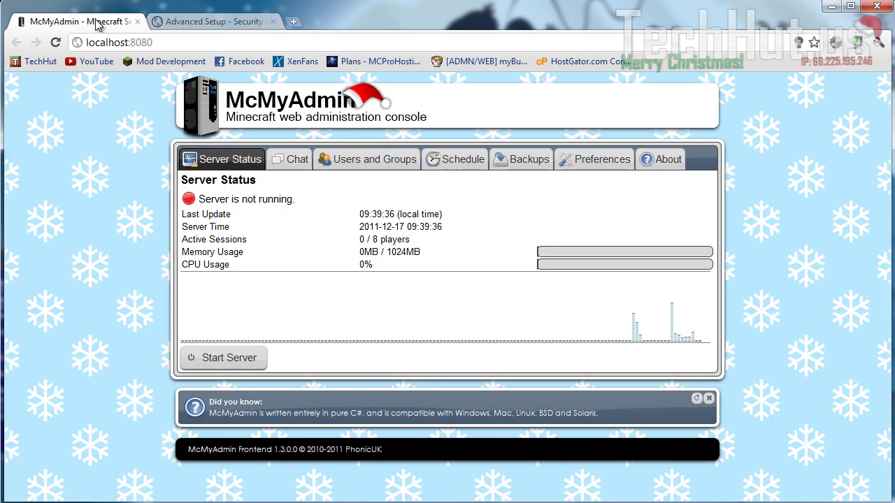
left_click(230, 358)
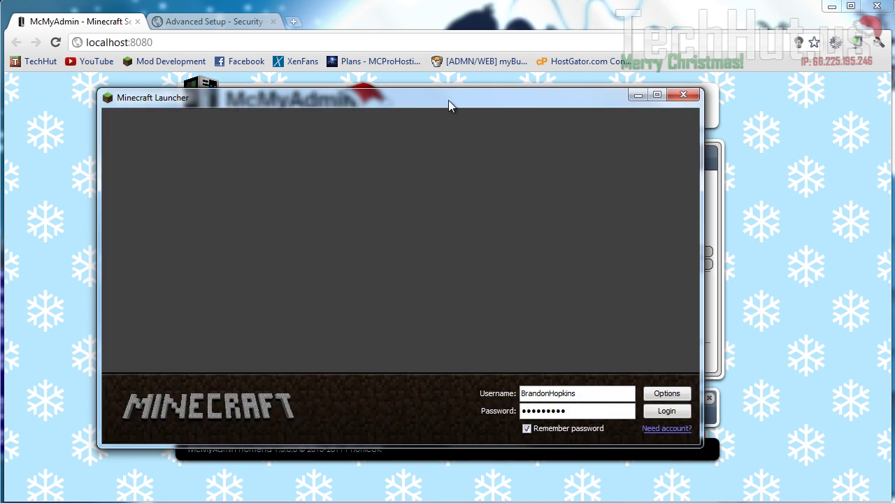
left_click_drag(449, 100, 788, 85)
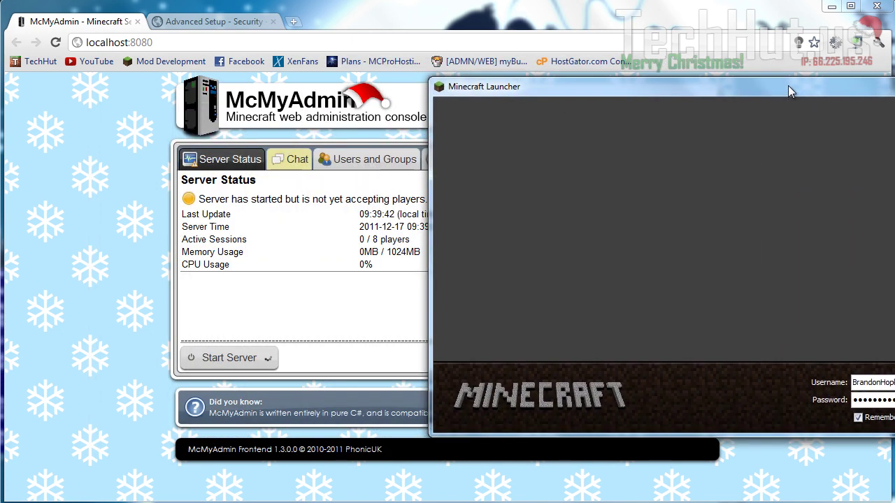
left_click(298, 161)
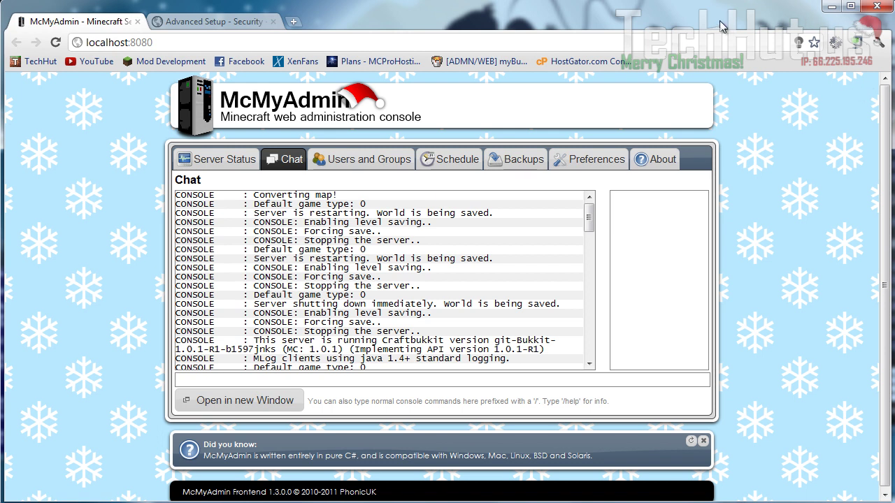
left_click_drag(722, 26, 867, 16)
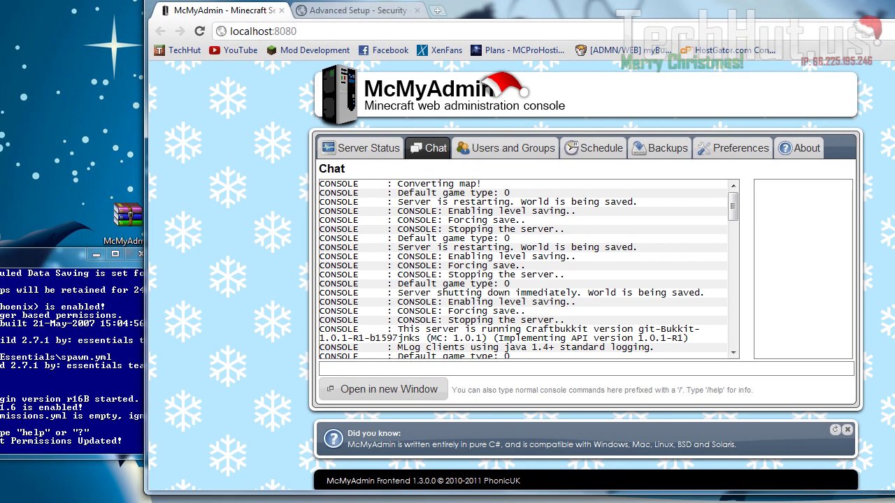
Log in through the Minecraft Launcher with the saved account and arrange the game window beside the browser
key("alt+Tab")
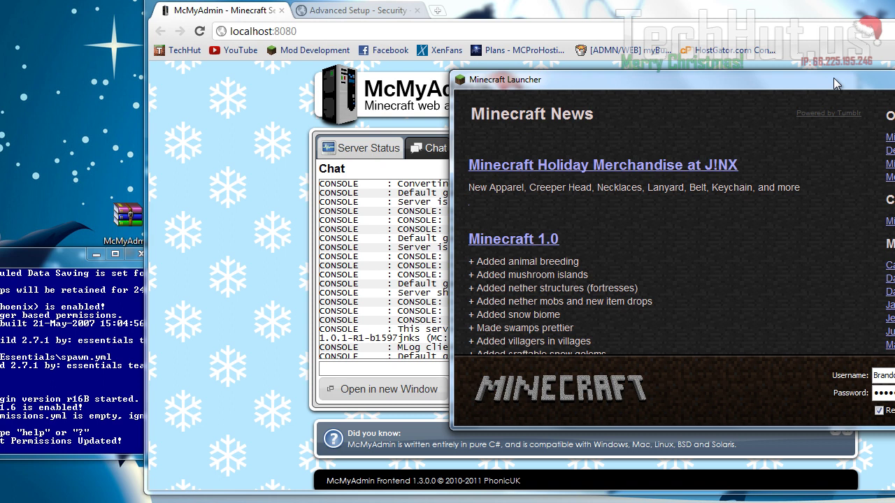
left_click_drag(833, 77, 411, 23)
left_click(667, 383)
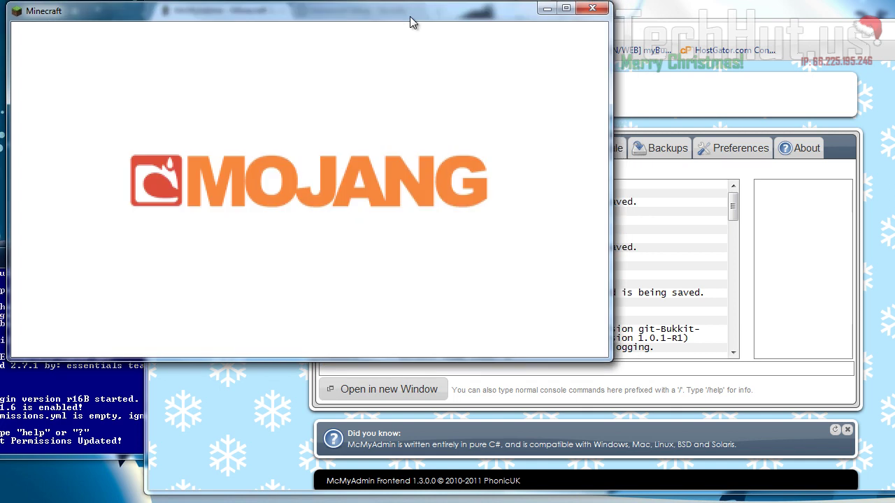
left_click_drag(680, 9, 713, 94)
left_click(144, 201)
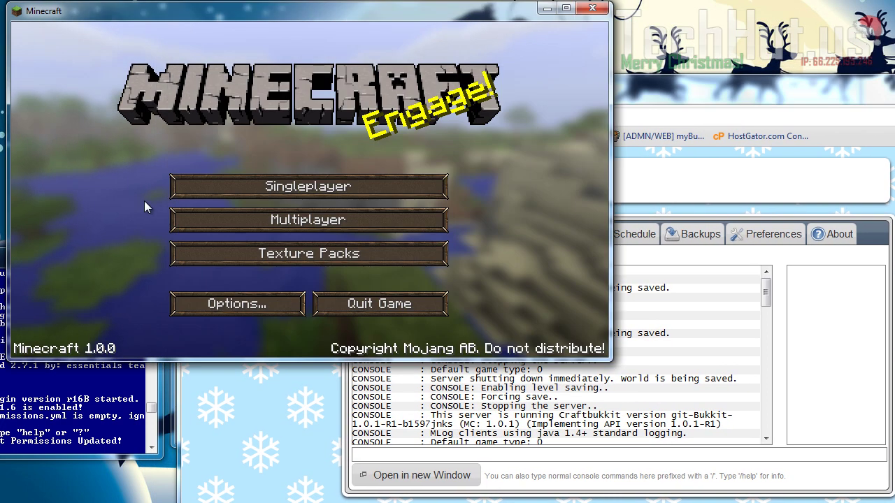
Join the multiplayer server in Minecraft by connecting directly to the address localhost
left_click(302, 225)
left_click(340, 297)
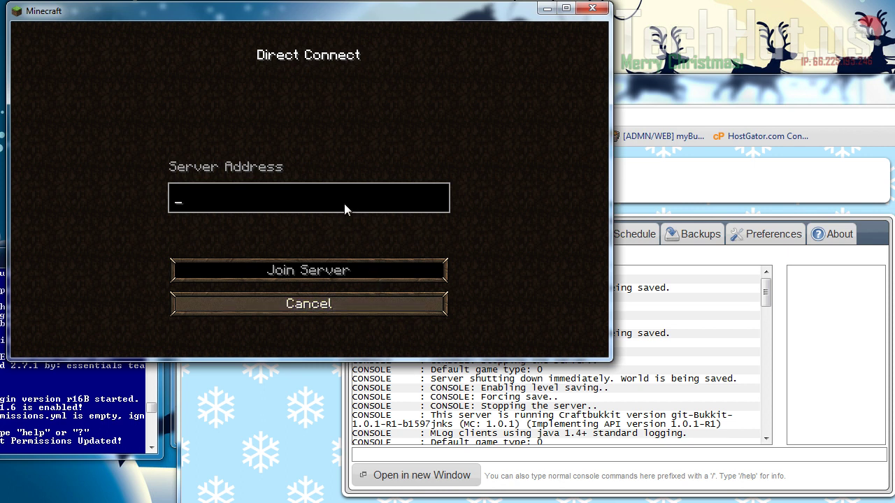
type("local")
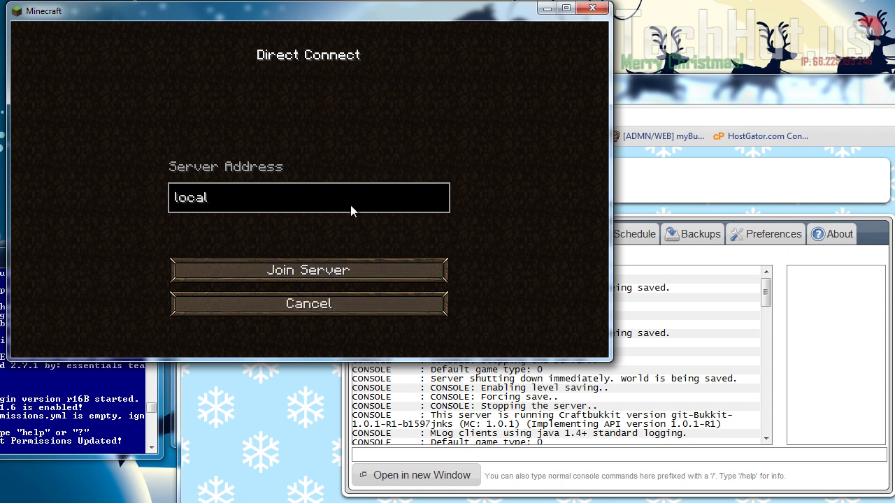
type("host")
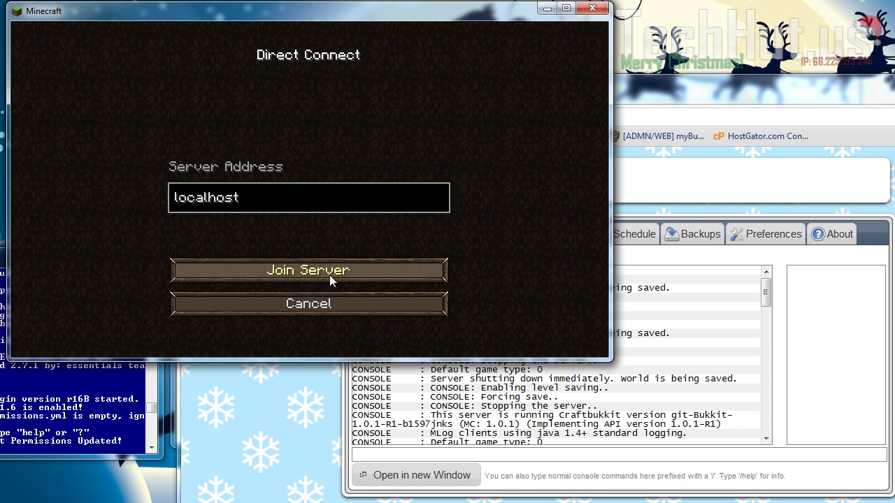
left_click(328, 276)
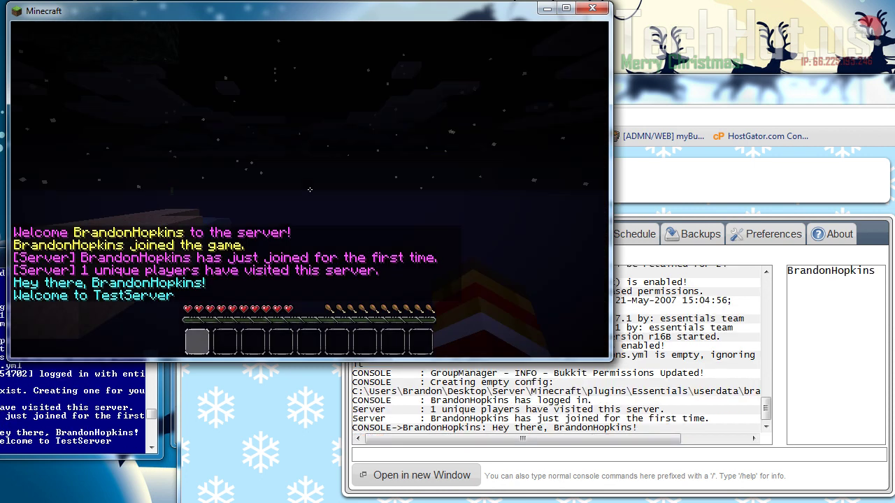
Open the in-game chat to free the pointer and examine the player's join messages in the McMyAdmin chat log
key("t")
double_click(470, 428)
left_click(470, 429)
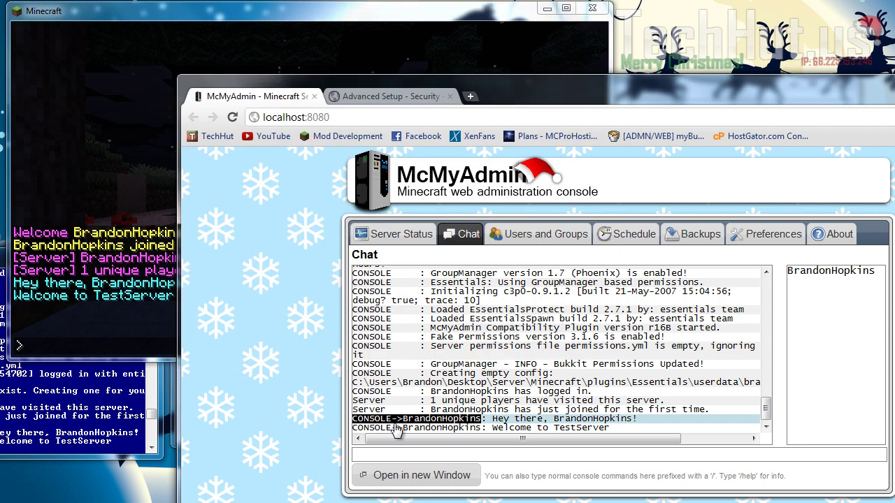
left_click(306, 418)
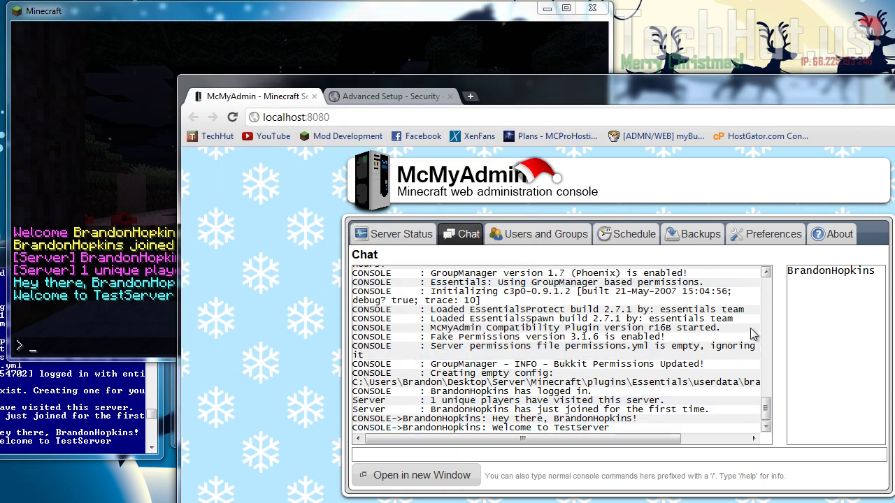
Switch to the Minecraft window, send the chat message "fgdfgdghd" to the server, and reopen the in-game chat
left_click(140, 259)
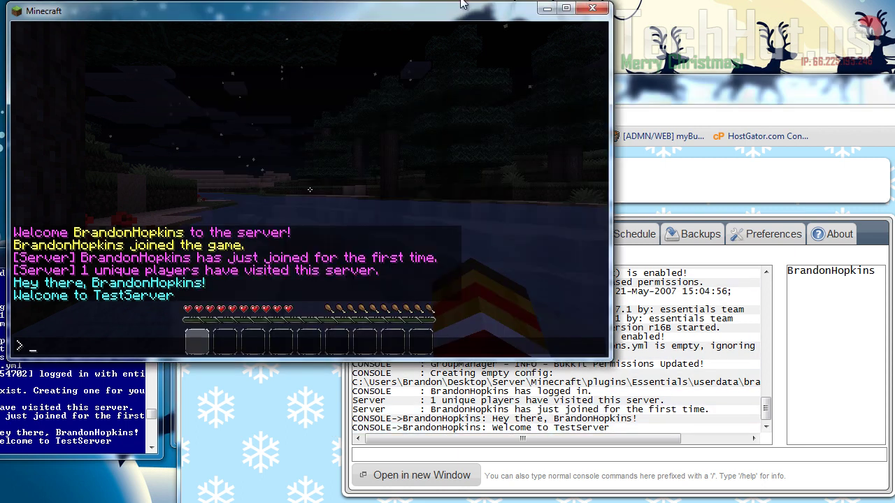
left_click_drag(461, 17, 456, 16)
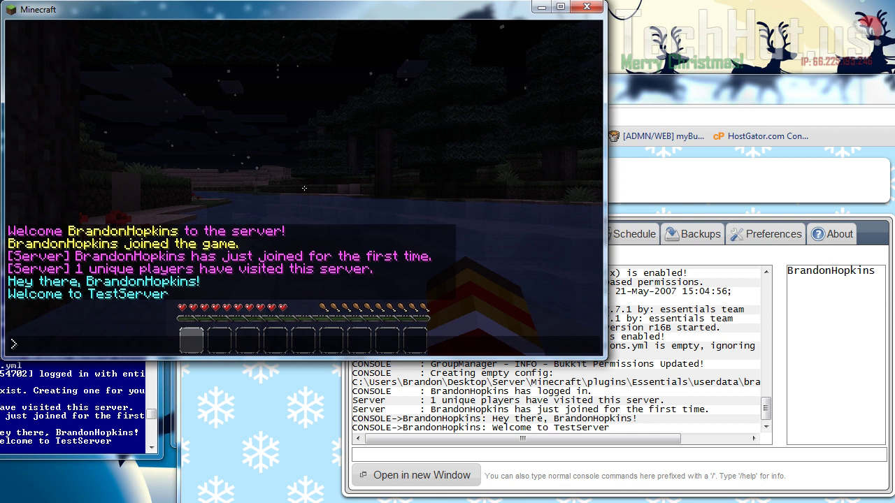
left_click(615, 346)
left_click(140, 262)
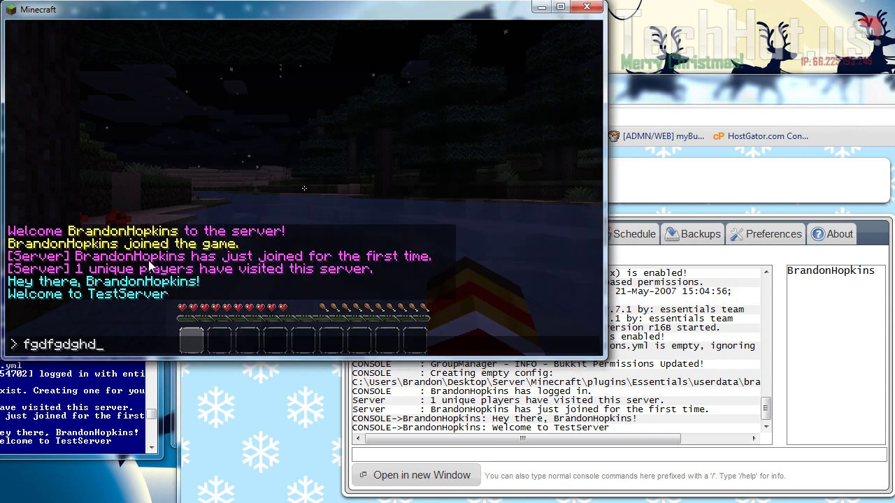
key("Return")
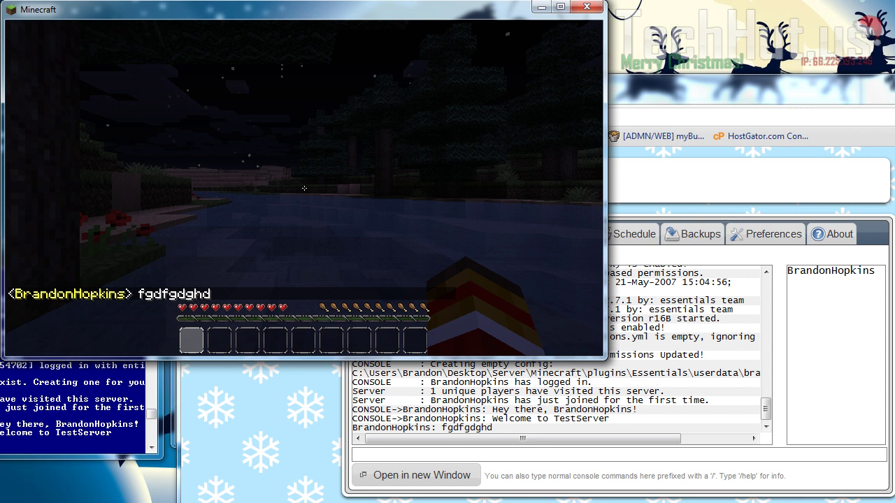
key("t")
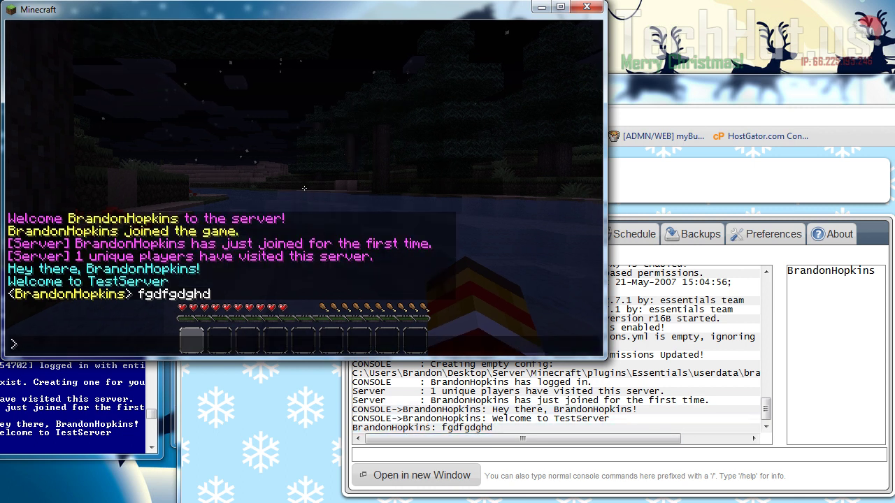
Whisper "zzzzz" to the online player from the McMyAdmin chat page in the browser
left_click(872, 283)
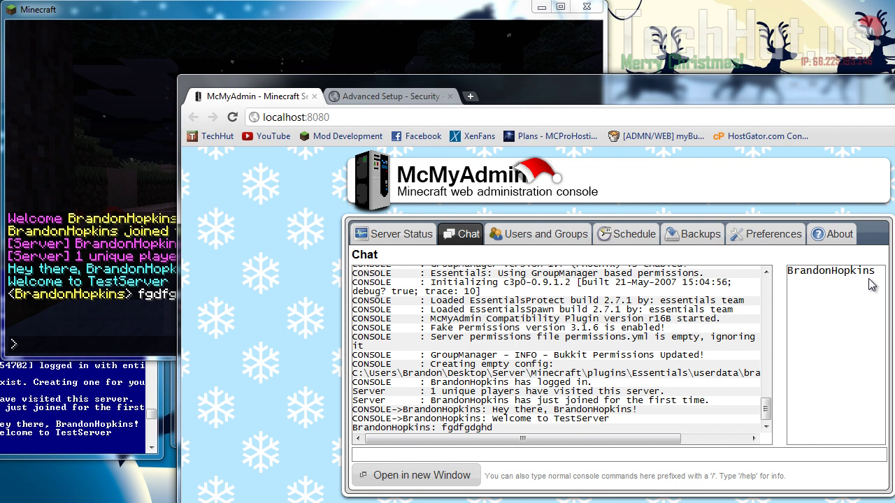
right_click(829, 275)
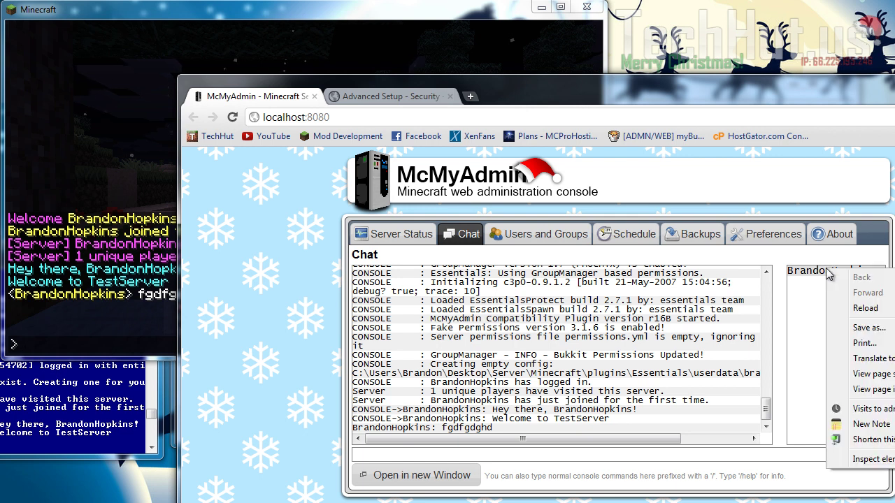
left_click(807, 293)
left_click(823, 277)
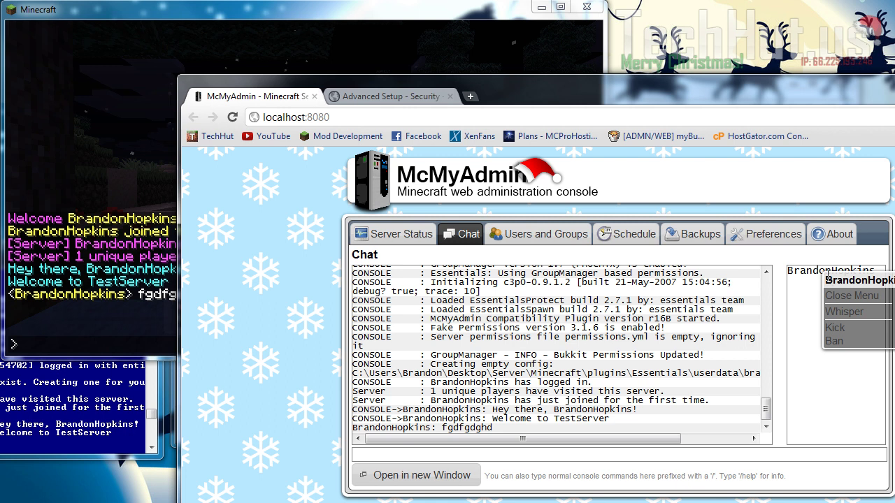
left_click(844, 312)
type("zzzzz")
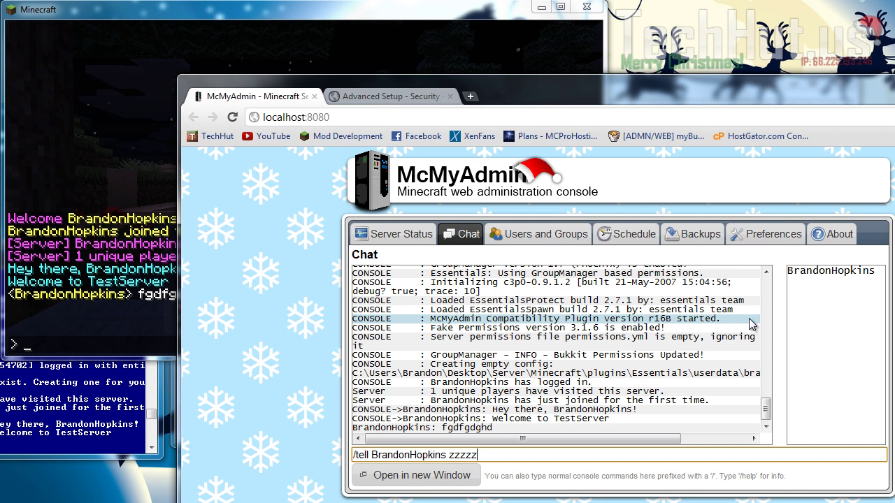
key("Return")
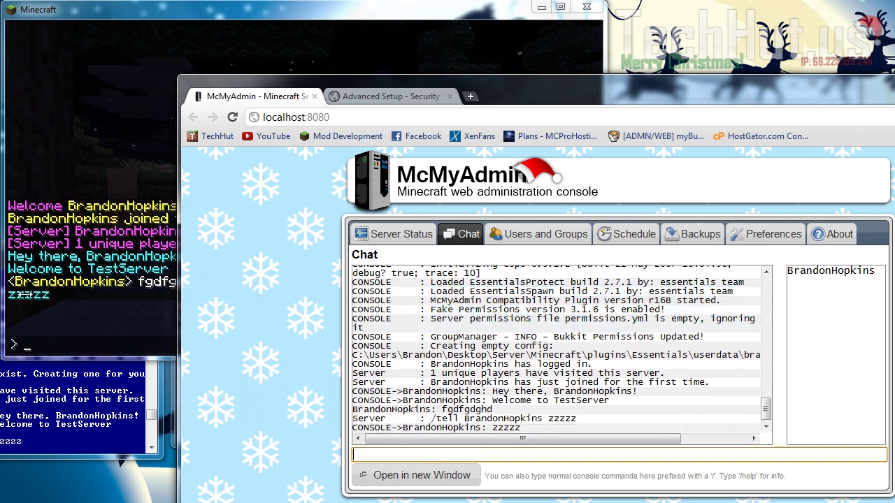
Kick the online player from the server in McMyAdmin and check the result in the Minecraft window
right_click(811, 292)
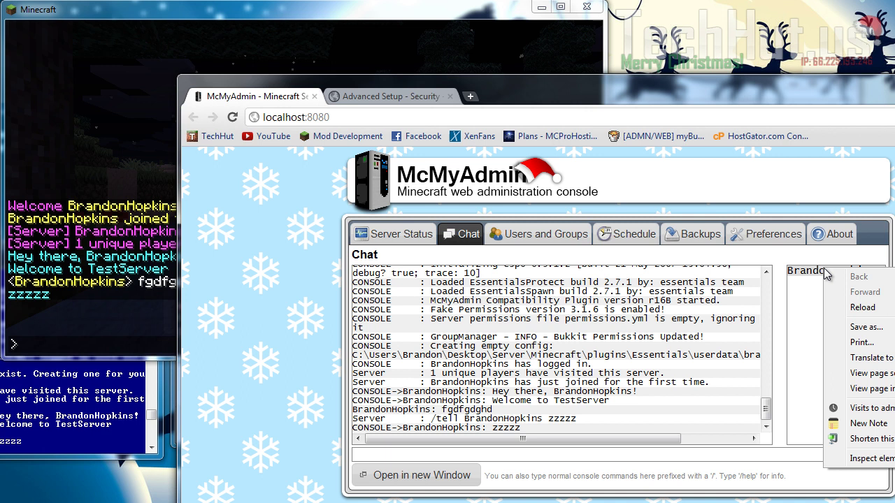
left_click(812, 288)
left_click(817, 279)
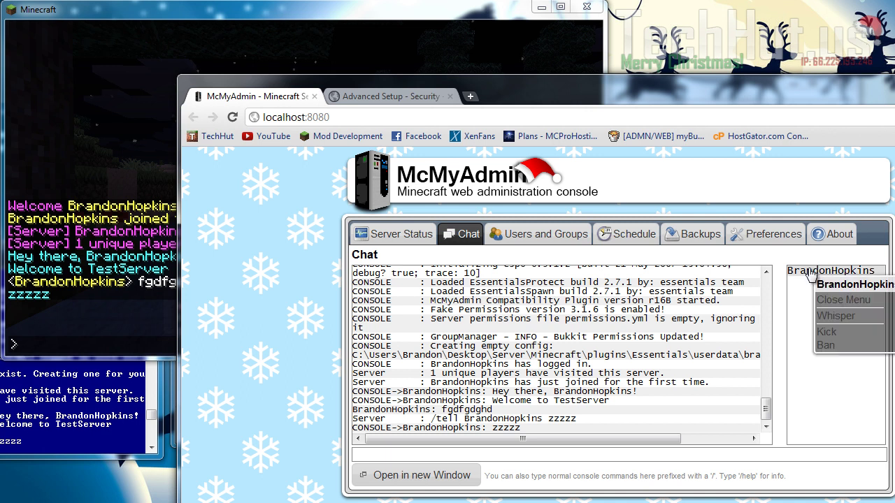
left_click(847, 337)
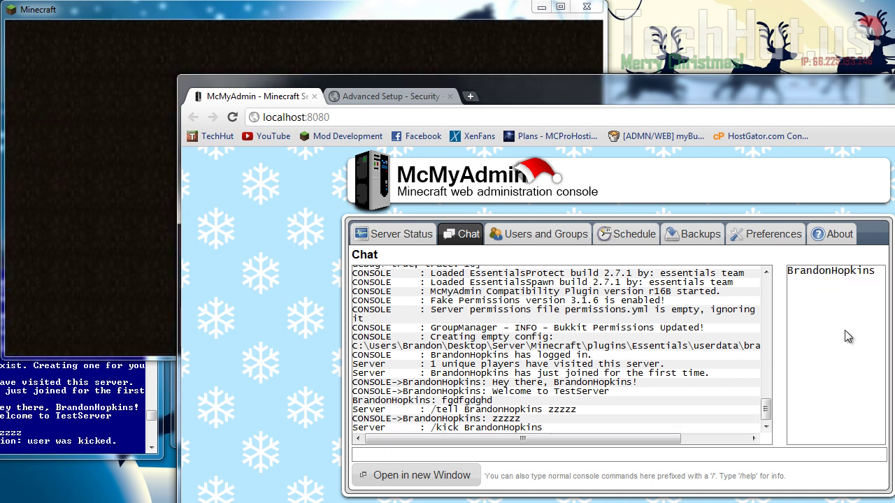
left_click(331, 60)
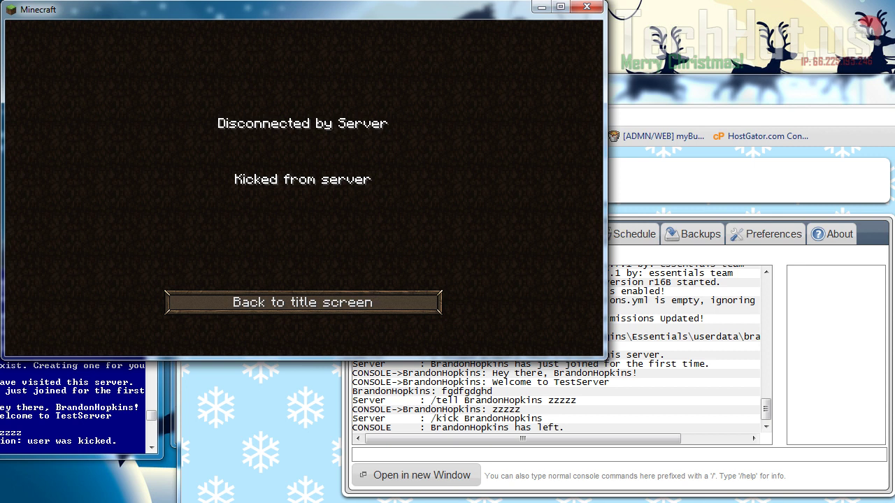
left_click(799, 260)
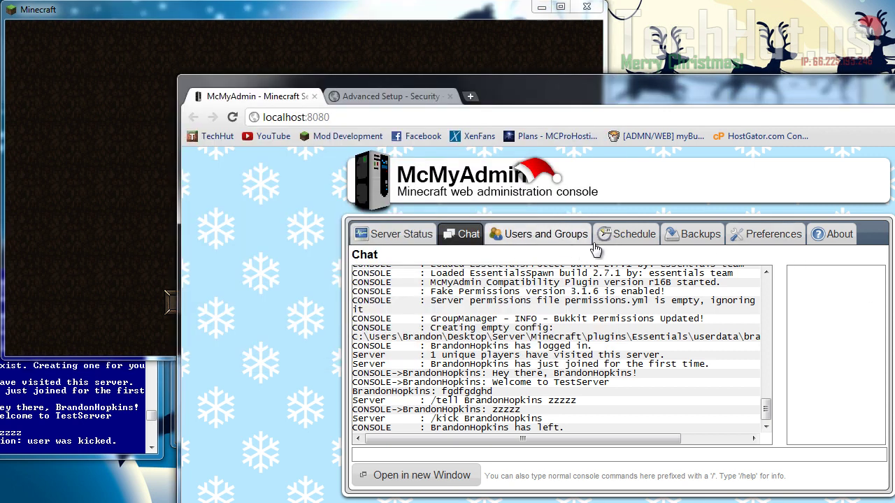
Close the Minecraft game and reposition the browser window to show the whole McMyAdmin page
left_click(588, 14)
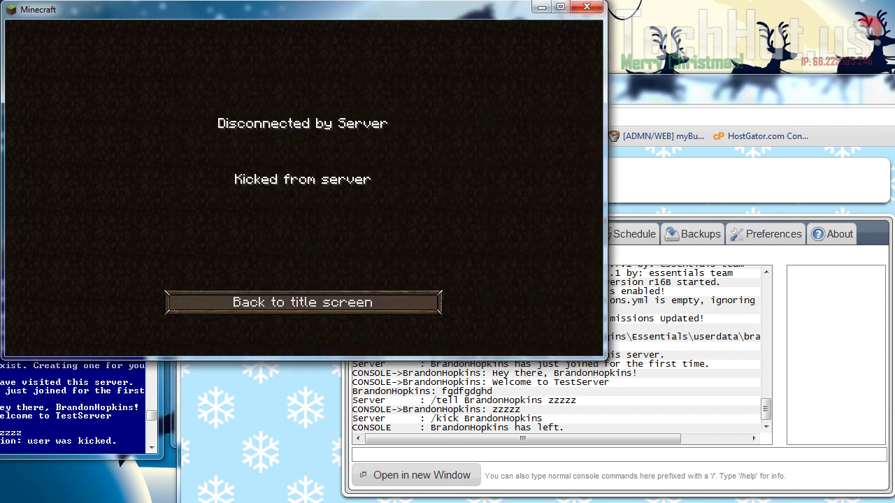
left_click_drag(769, 94, 627, 40)
double_click(627, 39)
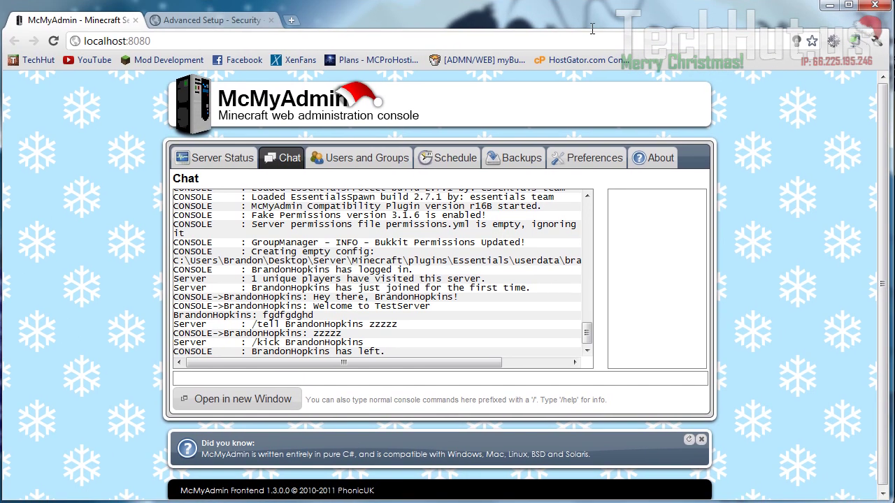
Review the Basic Setup, Server Features, Player Notices and Game Settings pages of the McMyAdmin preferences
left_click(583, 161)
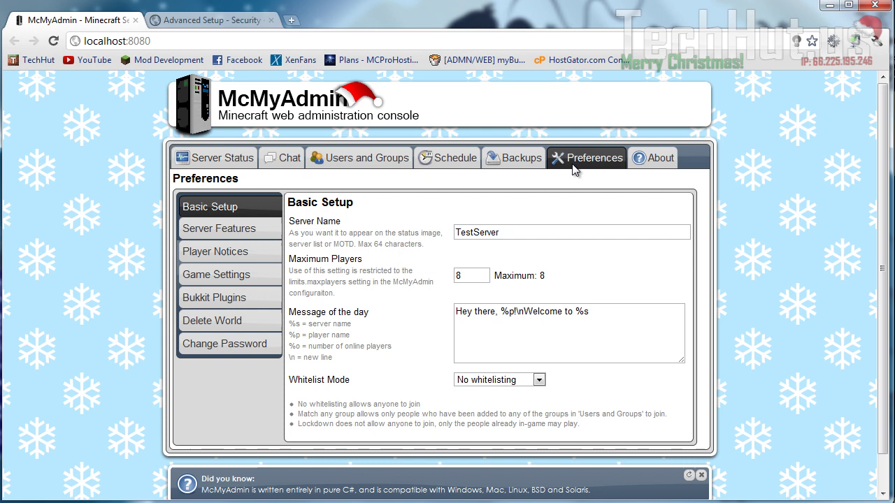
left_click(258, 230)
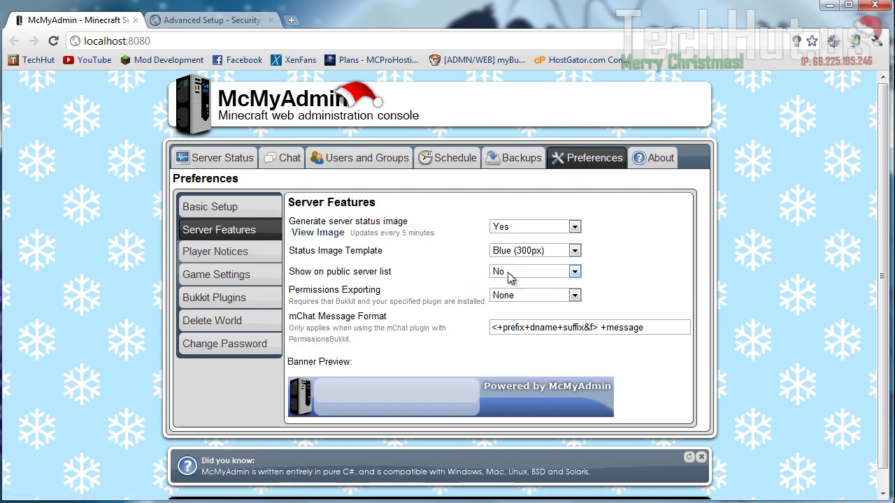
left_click(263, 255)
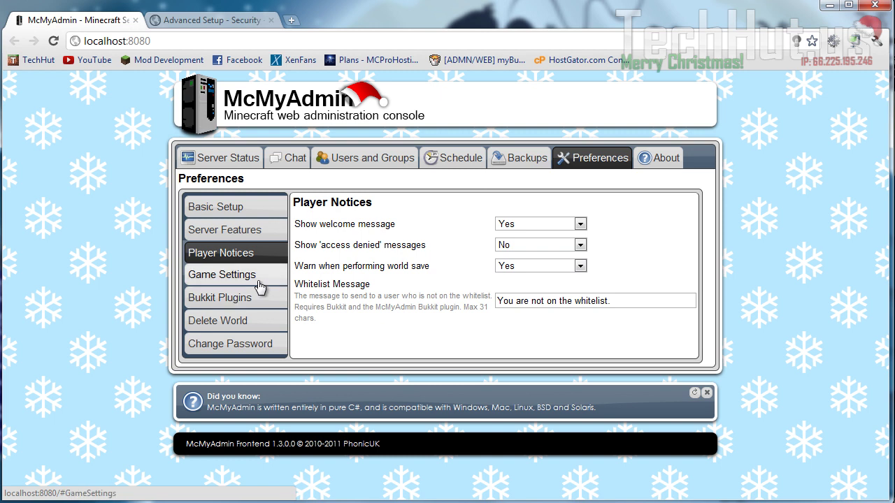
left_click(260, 276)
scroll(637, 303, "down", 1)
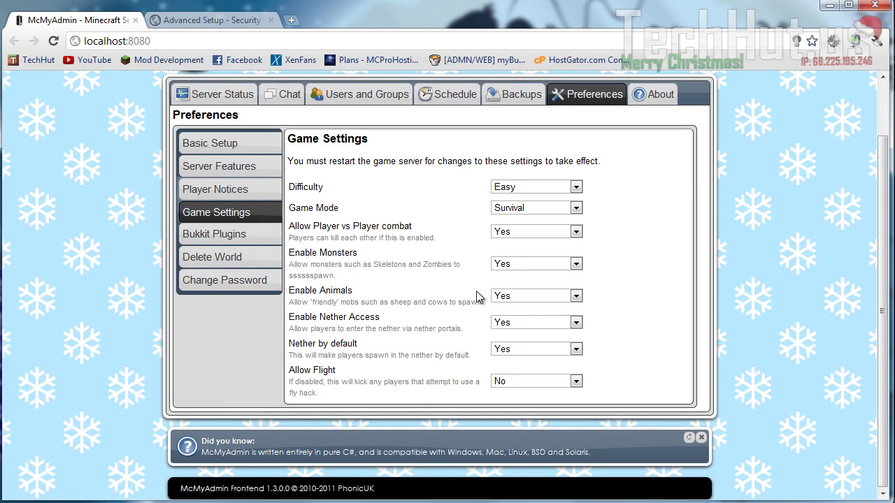
Scan the server's Bukkit plugins in the preferences and view the EssentialsChat 2.7.1 details before collapsing them
left_click(213, 236)
scroll(470, 300, "down", 1)
left_click(325, 398)
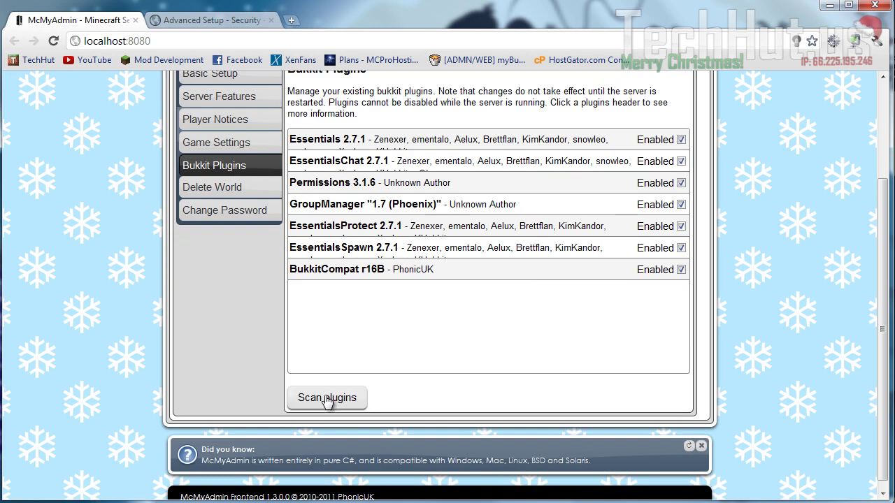
left_click(443, 165)
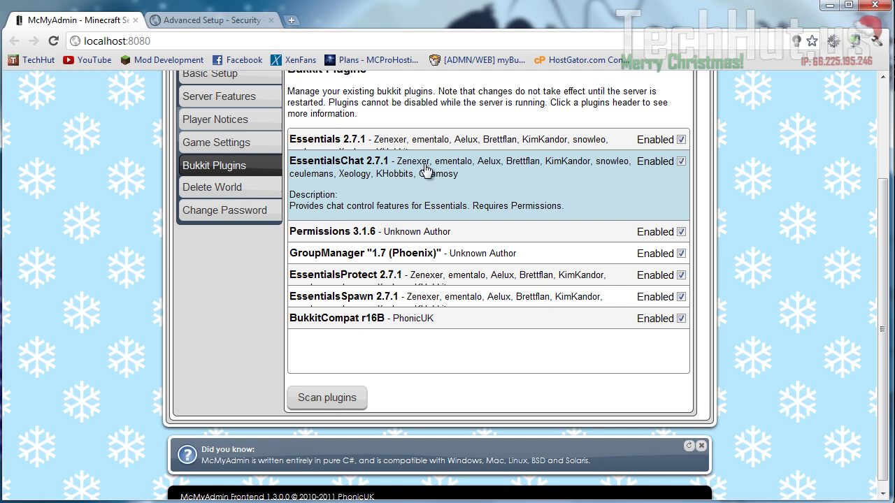
left_click(427, 170)
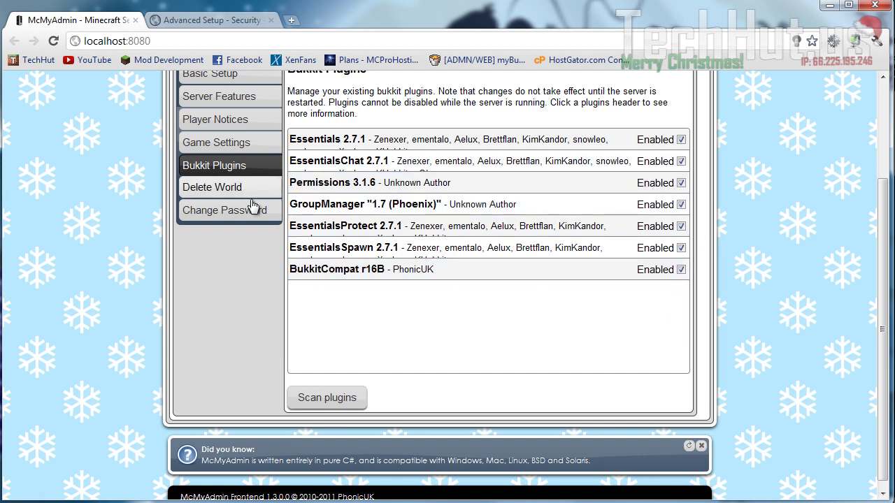
Review the Users and Groups settings, the server schedule and the chat log, ending on the server status page
scroll(253, 205, "up", 2)
left_click(403, 162)
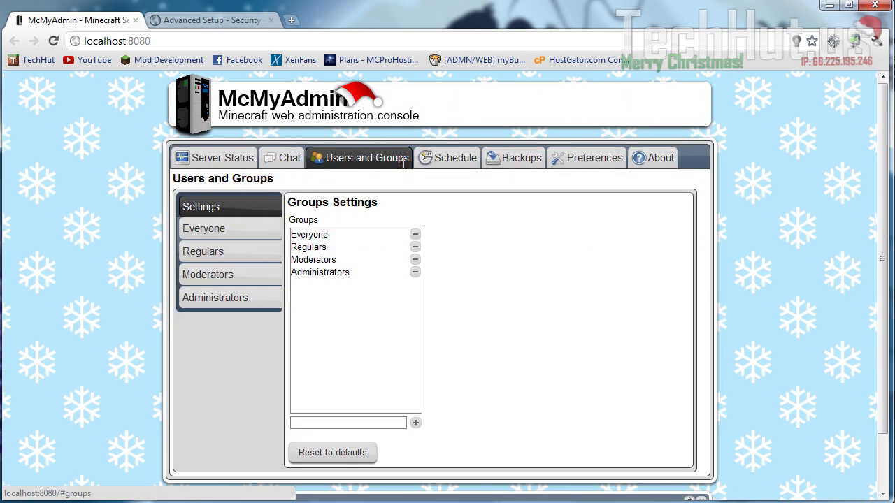
scroll(262, 266, "down", 1)
scroll(270, 270, "up", 1)
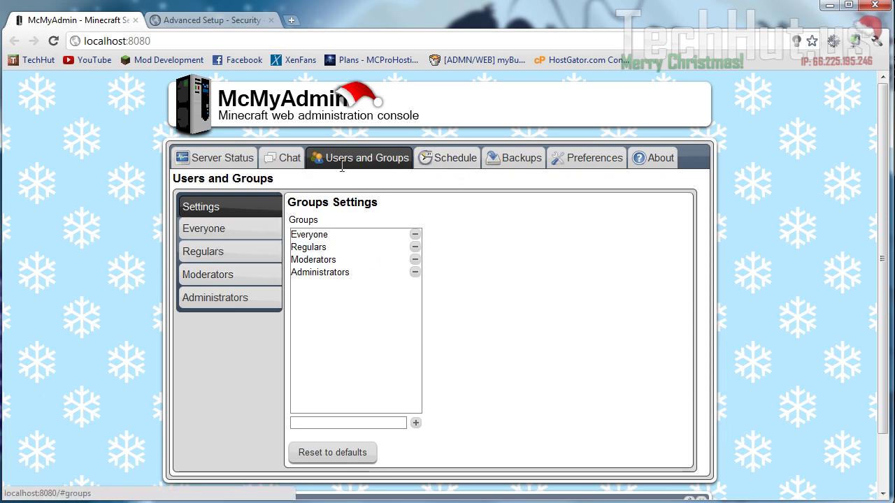
left_click(461, 163)
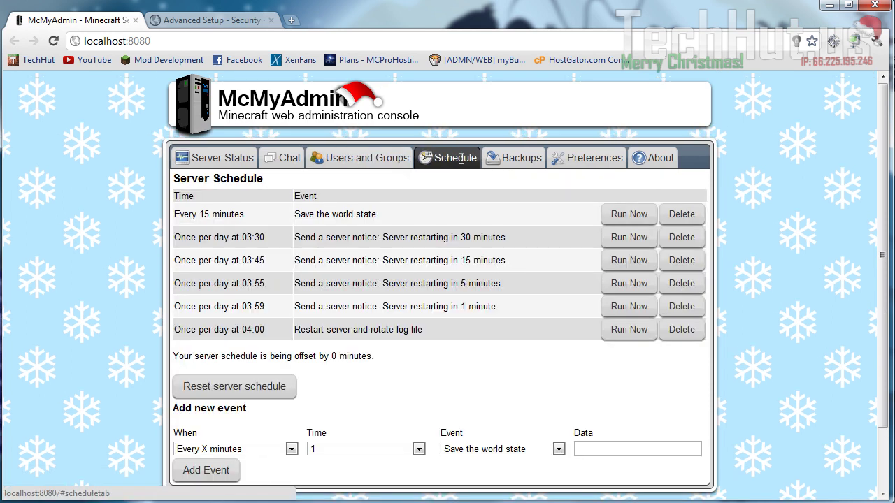
left_click(284, 158)
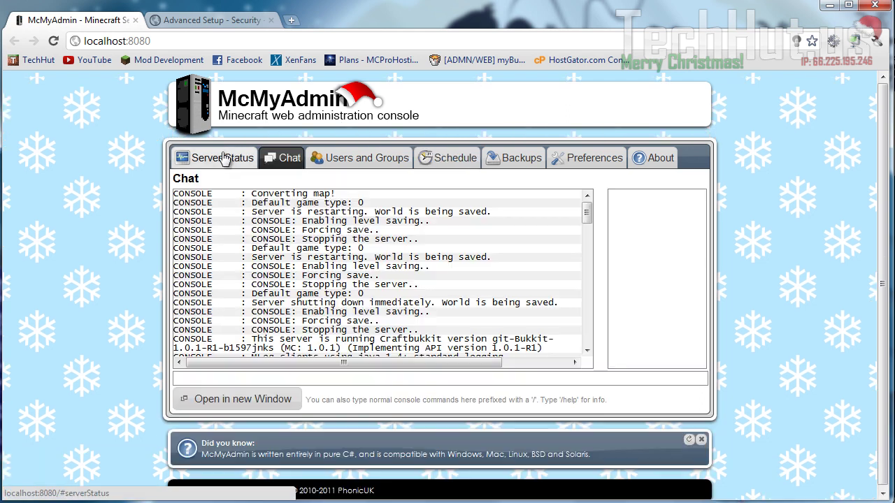
left_click(224, 155)
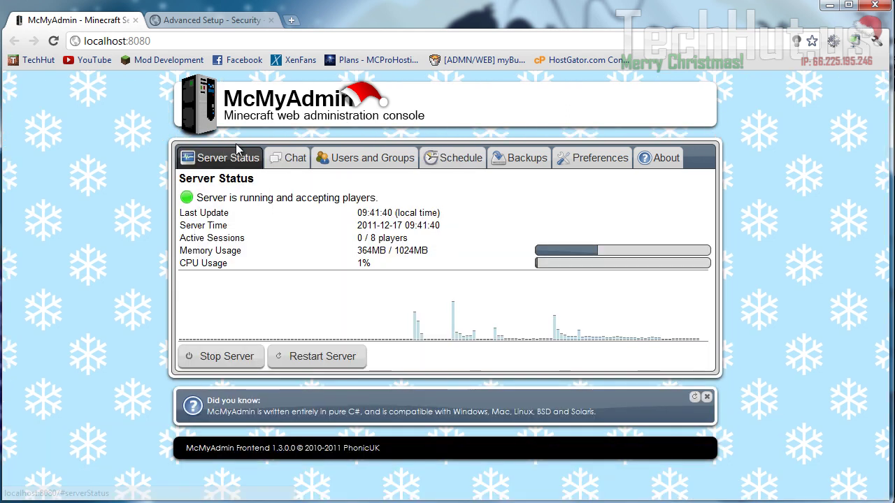